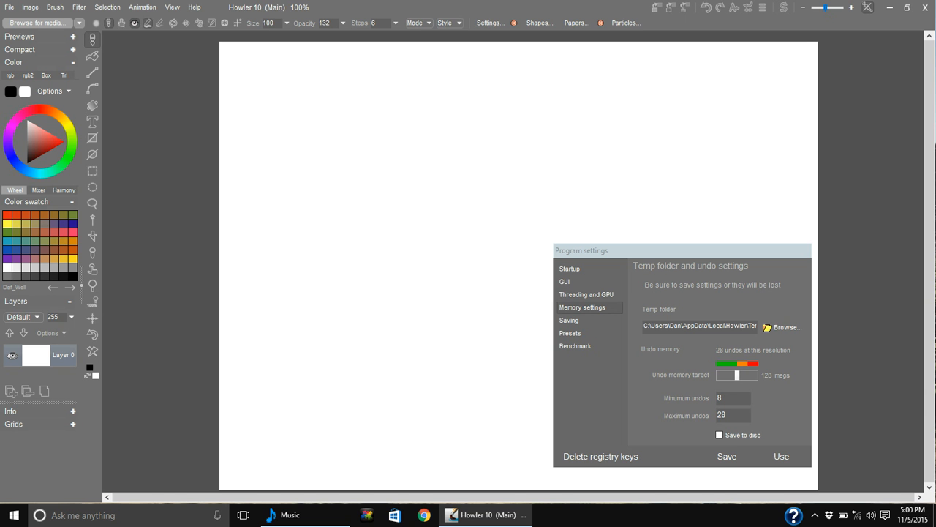
# Open the media browser, enlarge it and look through the Pastels, Particles, Bristles, Orbicles and Foliage brush presets
pyautogui.click(41, 23)
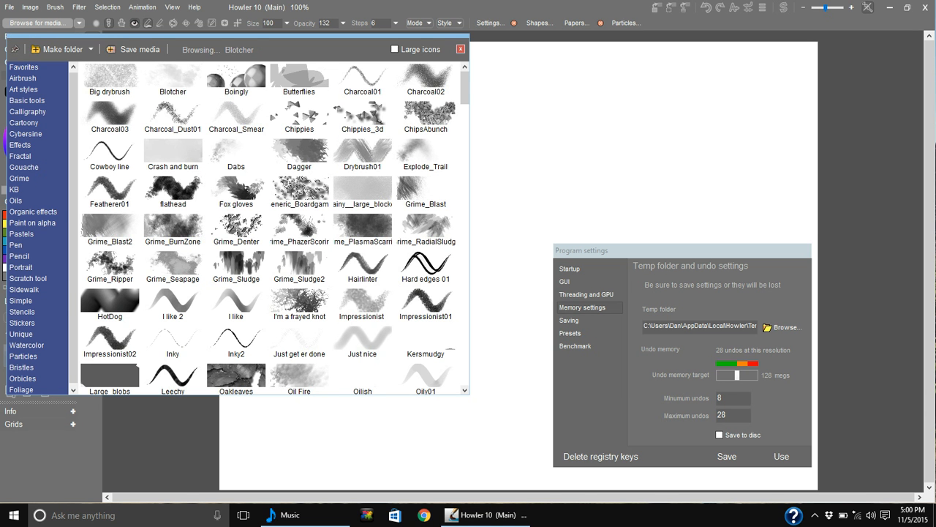
pyautogui.moveTo(219, 36)
pyautogui.mouseDown()
pyautogui.moveTo(325, 52)
pyautogui.moveTo(348, 41)
pyautogui.mouseUp()
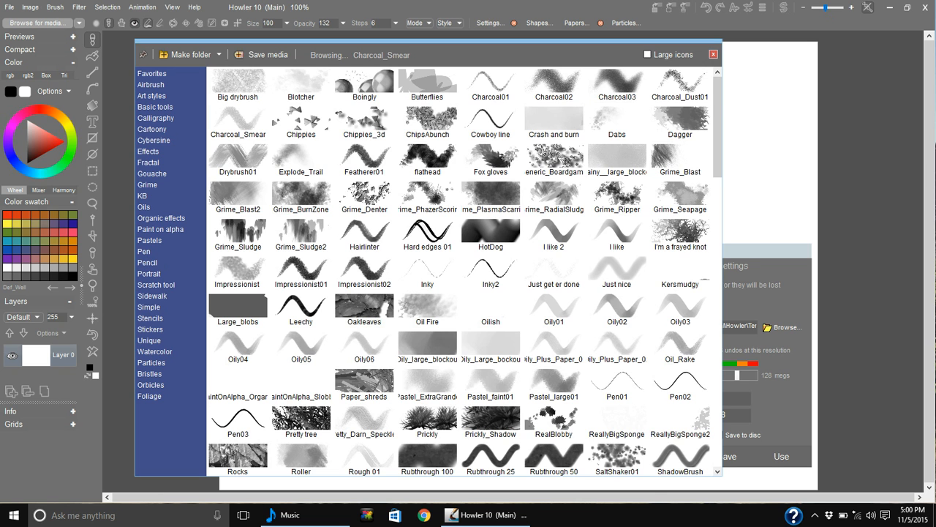
pyautogui.click(150, 329)
pyautogui.click(150, 241)
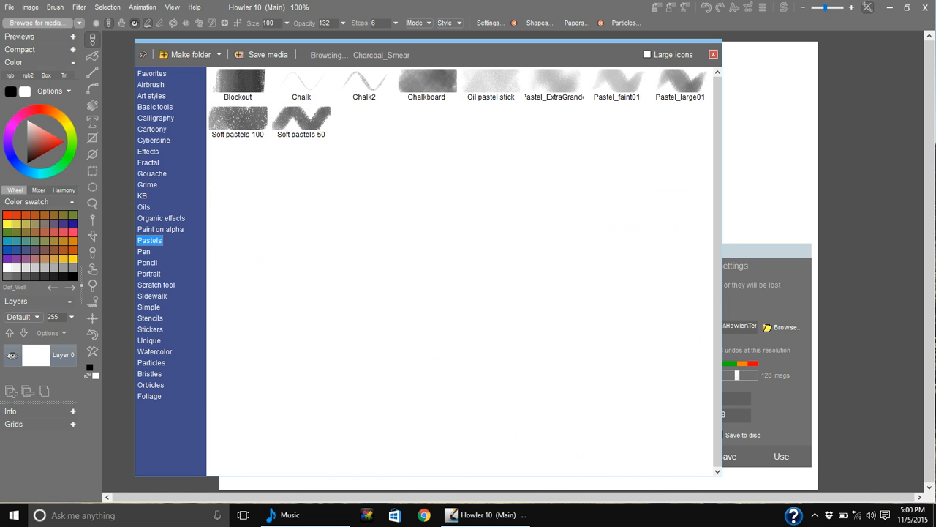
pyautogui.click(151, 363)
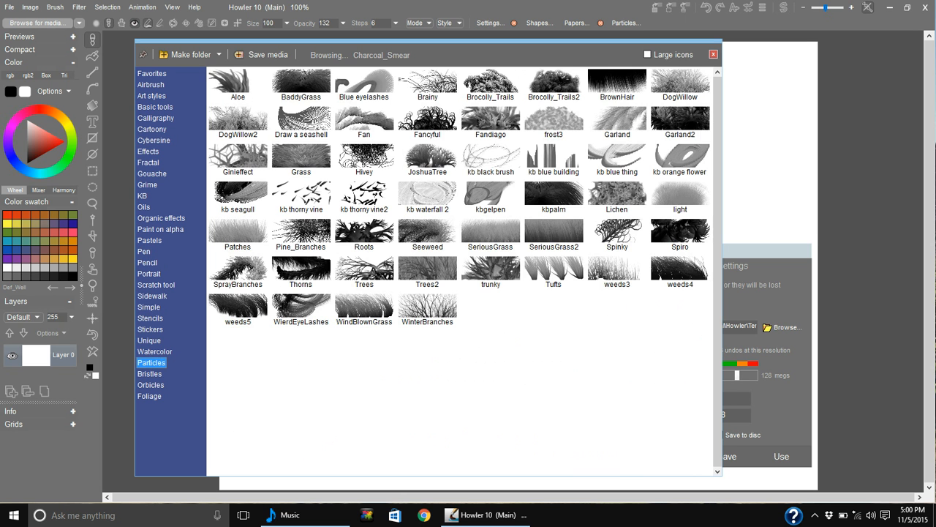
pyautogui.click(149, 373)
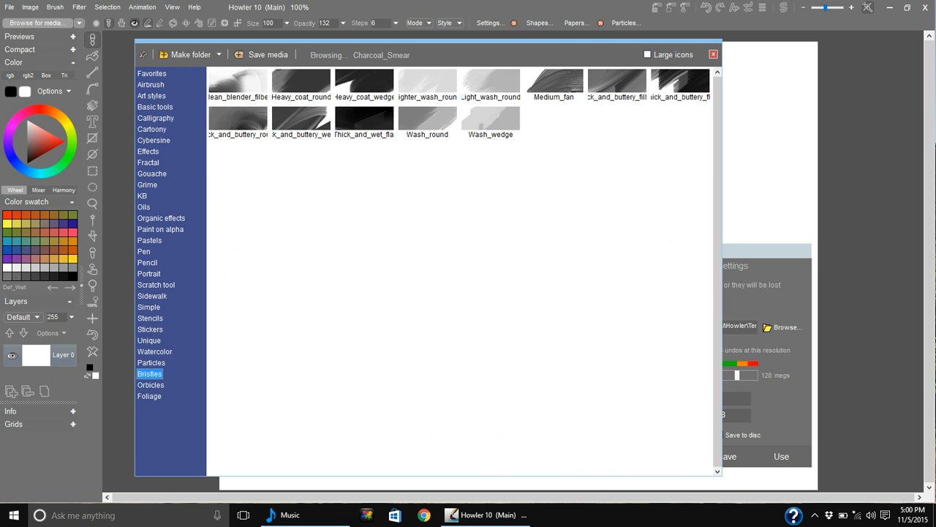
pyautogui.click(151, 385)
pyautogui.click(150, 396)
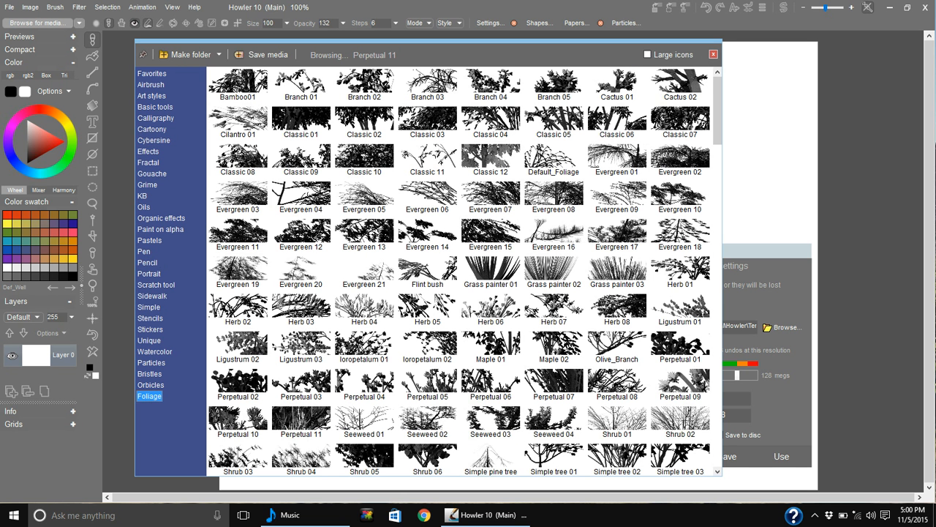
pyautogui.scroll(-5, 366, 398)
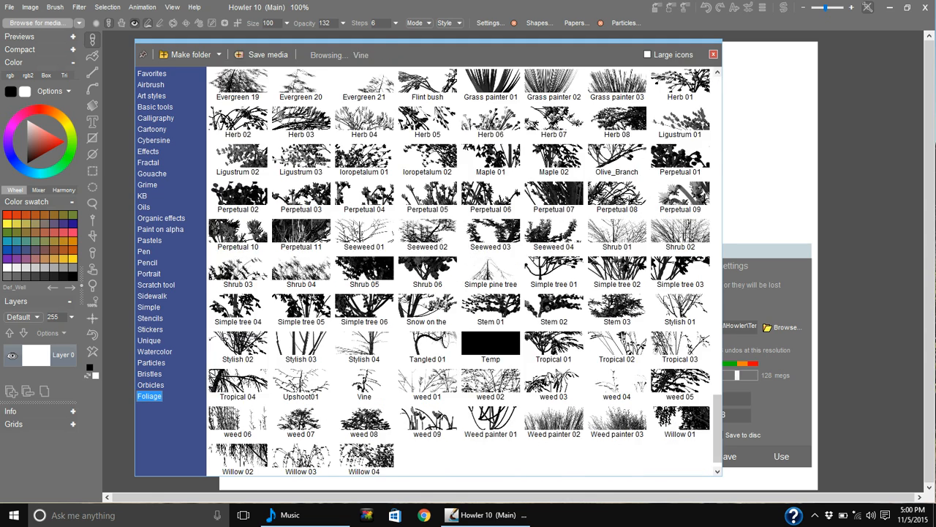
pyautogui.scroll(5, 365, 399)
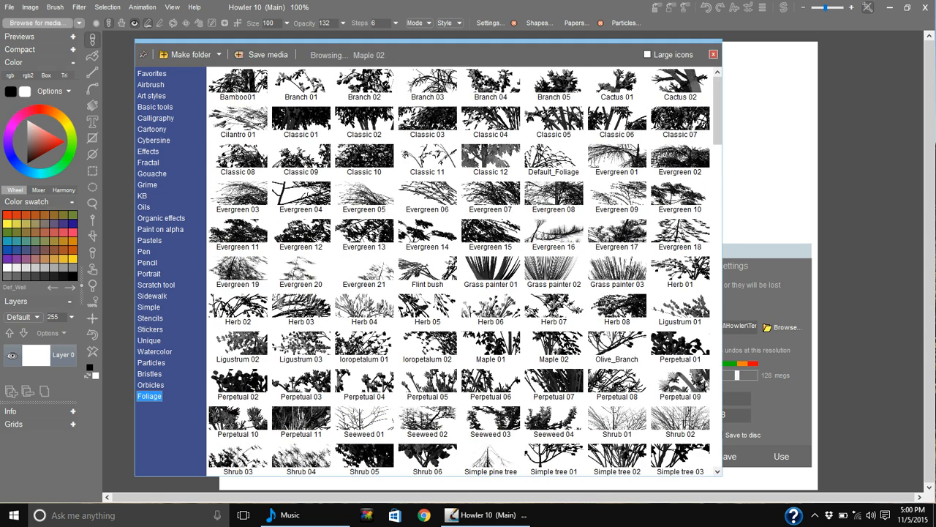
# Show the media browser's presets as large icons, then shrink its window slightly and reposition it
pyautogui.click(647, 54)
pyautogui.scroll(-3, 509, 212)
pyautogui.scroll(3, 508, 212)
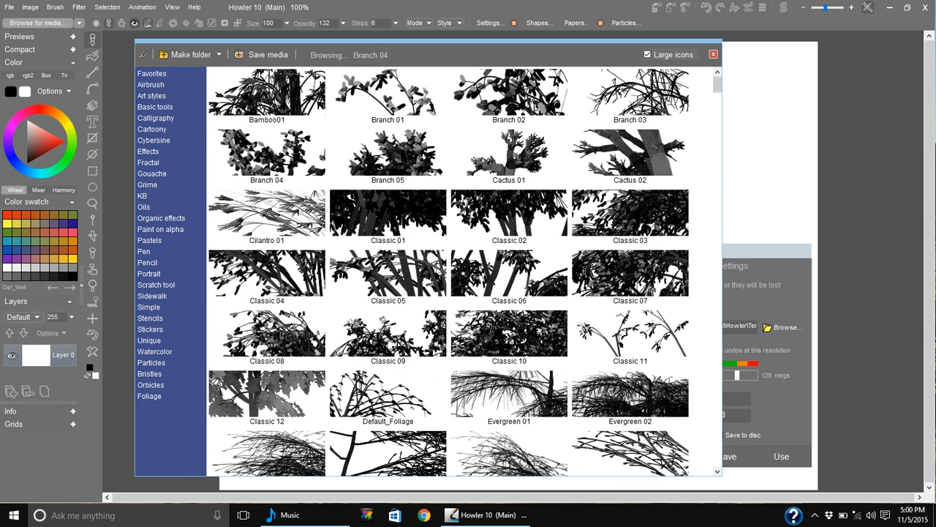
pyautogui.moveTo(718, 472)
pyautogui.mouseDown()
pyautogui.moveTo(469, 400)
pyautogui.moveTo(731, 479)
pyautogui.moveTo(697, 454)
pyautogui.mouseUp()
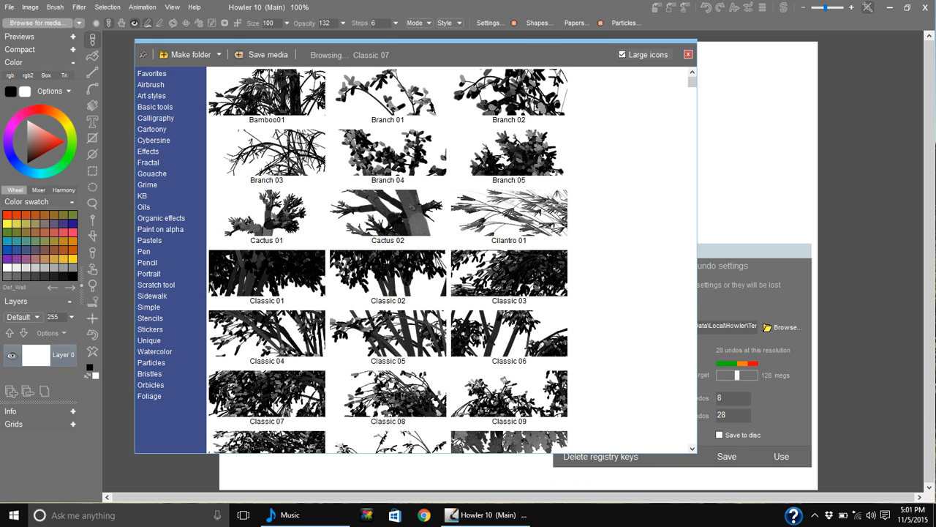
pyautogui.moveTo(395, 41); pyautogui.dragTo(375, 38)
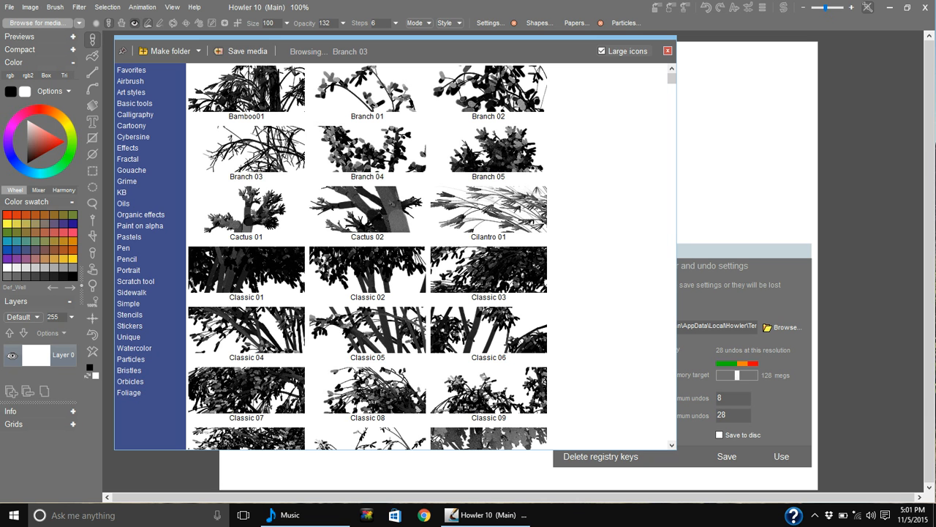
# View the Orbicles brush presets and close the media browser
pyautogui.click(130, 381)
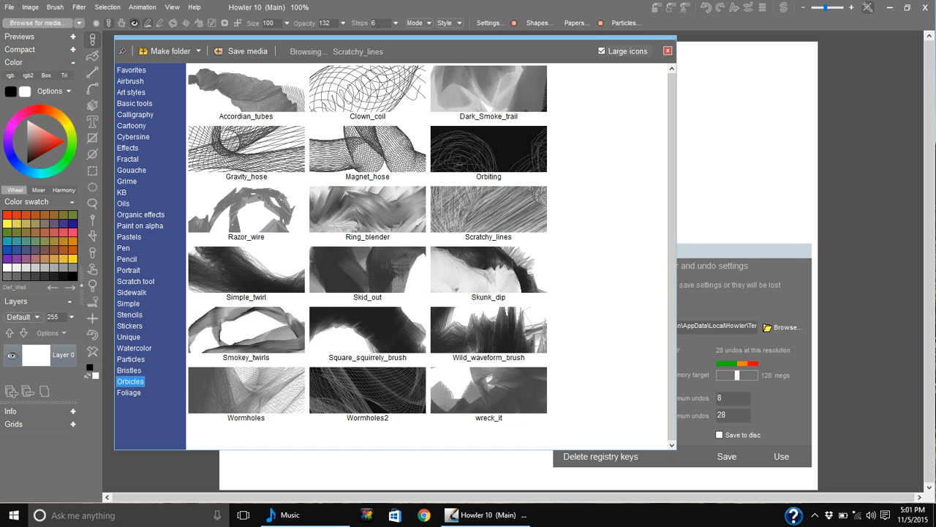
pyautogui.click(667, 50)
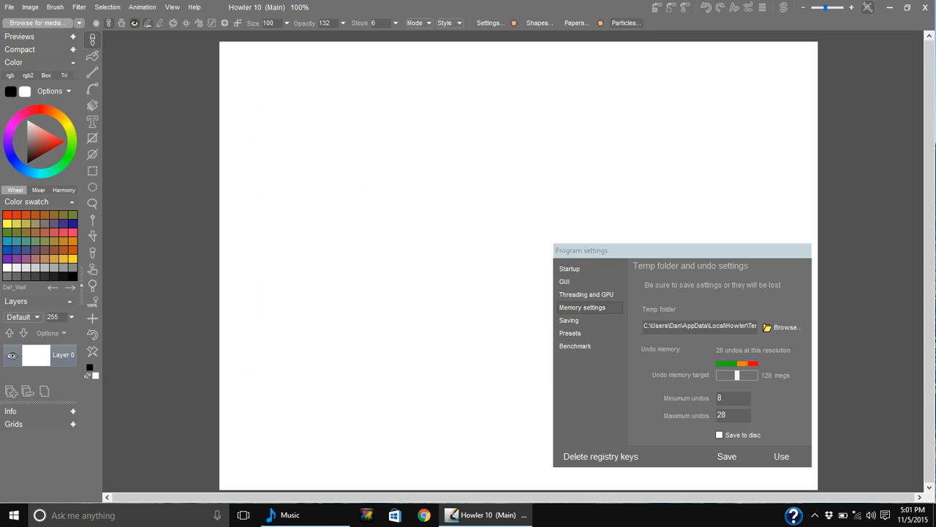
# Open the particle settings and look through the loadable presets for the Particles brush type
pyautogui.click(626, 24)
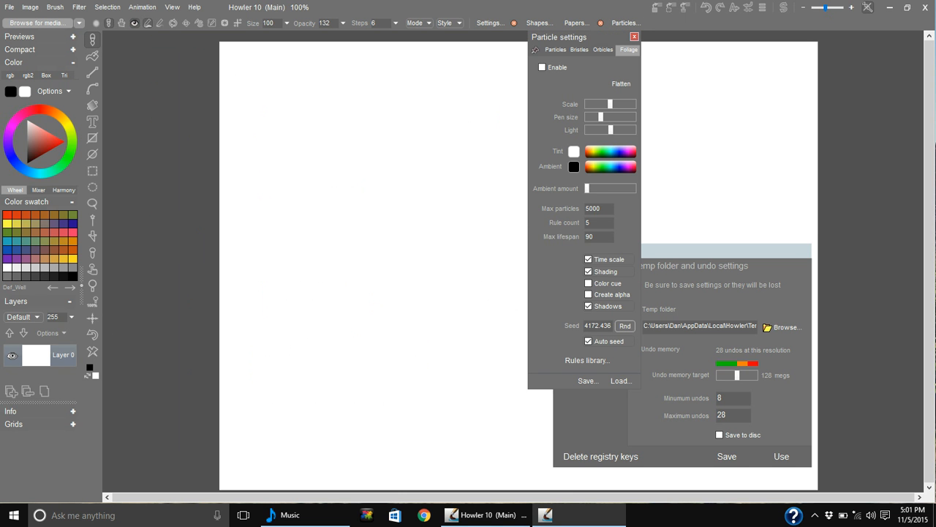
pyautogui.click(556, 50)
pyautogui.click(620, 381)
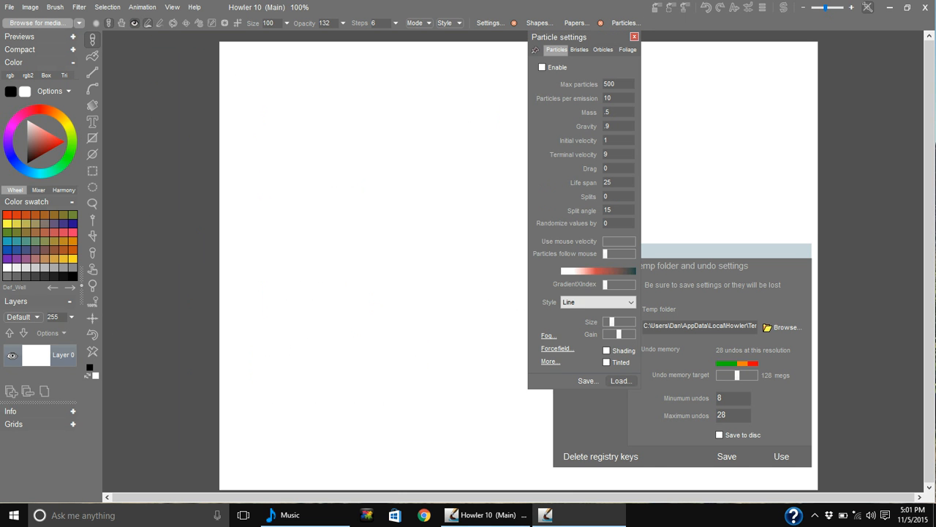
pyautogui.scroll(-5, 582, 220)
pyautogui.scroll(-3, 582, 220)
pyautogui.scroll(7, 582, 220)
pyautogui.scroll(5, 582, 220)
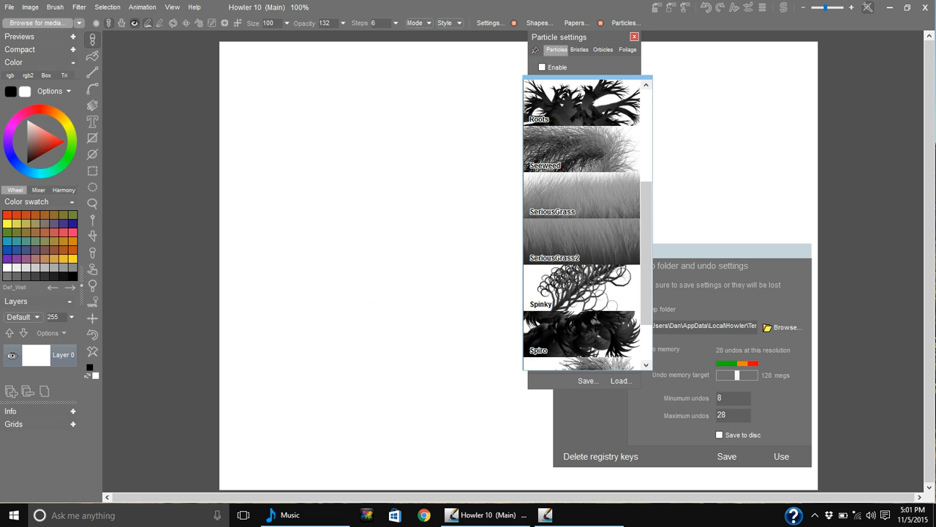
# Reopen the media browser and look over the Cybersine and Calligraphy brush presets
pyautogui.click(37, 22)
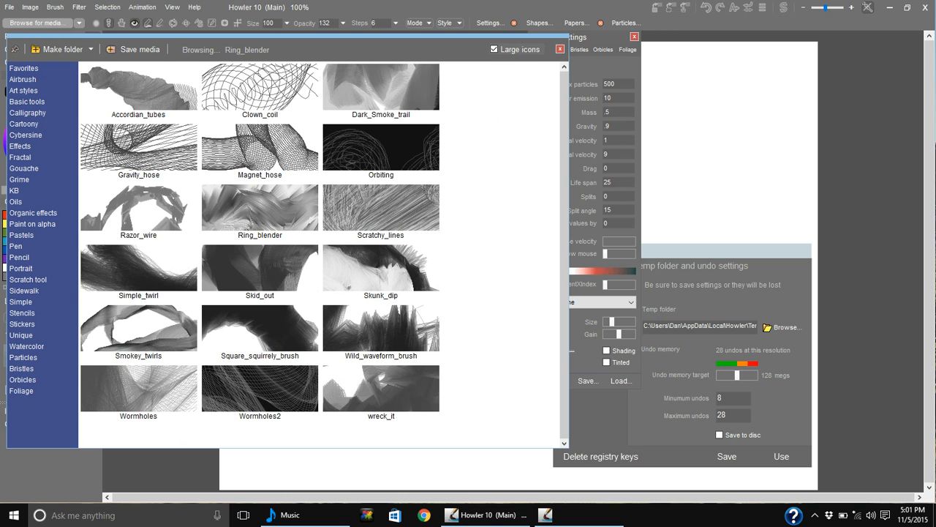
pyautogui.click(26, 135)
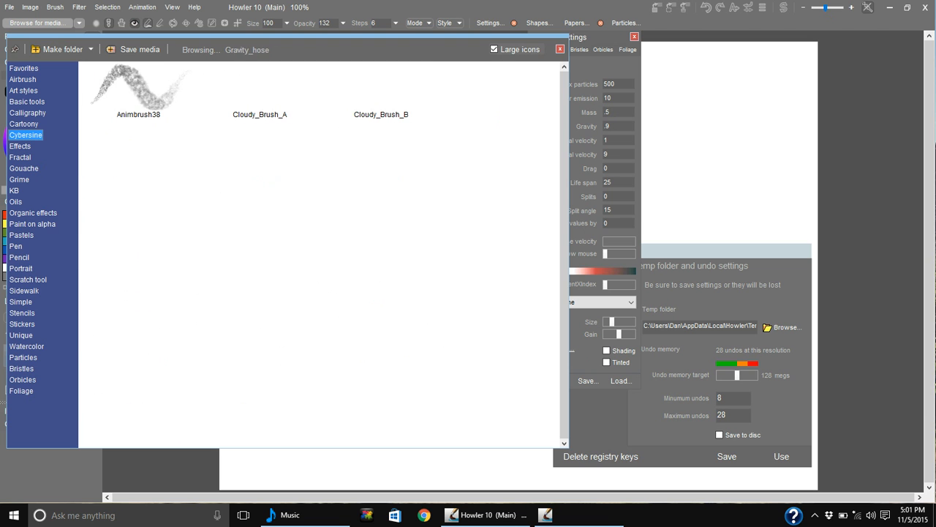
pyautogui.click(28, 113)
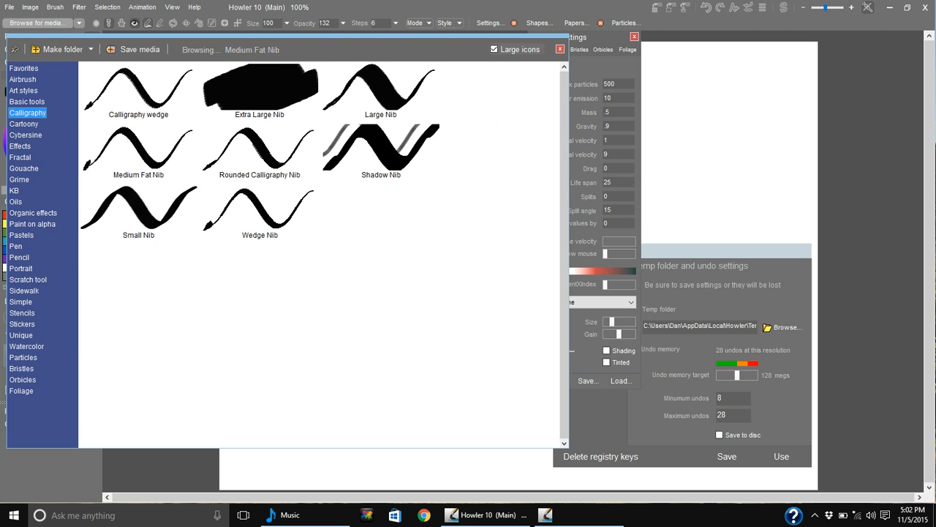
pyautogui.click(381, 149)
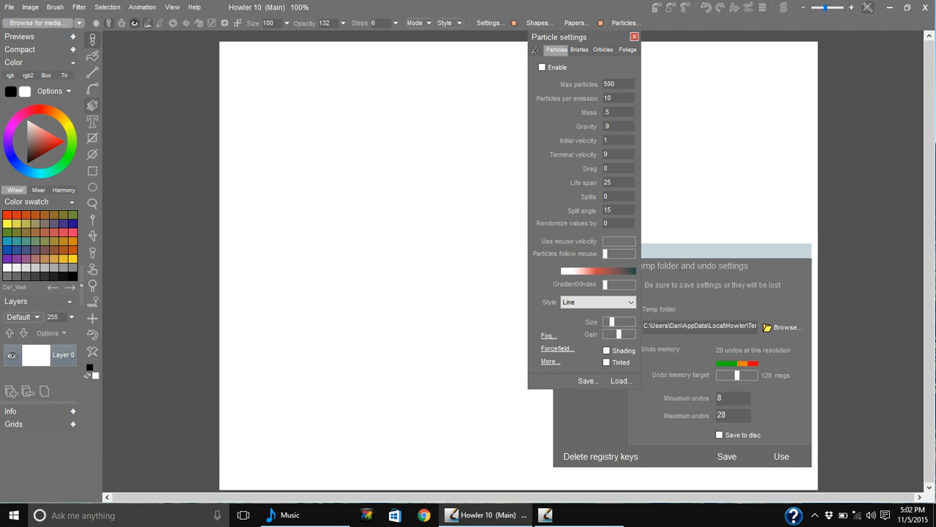
# Switch to the Text tool and look over its options
pyautogui.click(92, 121)
pyautogui.click(119, 23)
pyautogui.moveTo(251, 81); pyautogui.dragTo(251, 88)
pyautogui.click(366, 39)
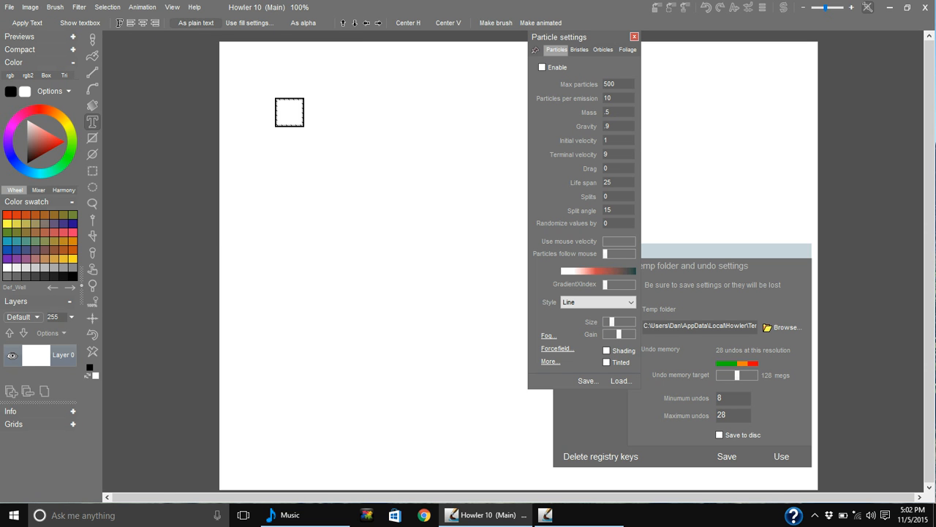
# Switch to the fill tool and look through the Gradients library
pyautogui.click(92, 56)
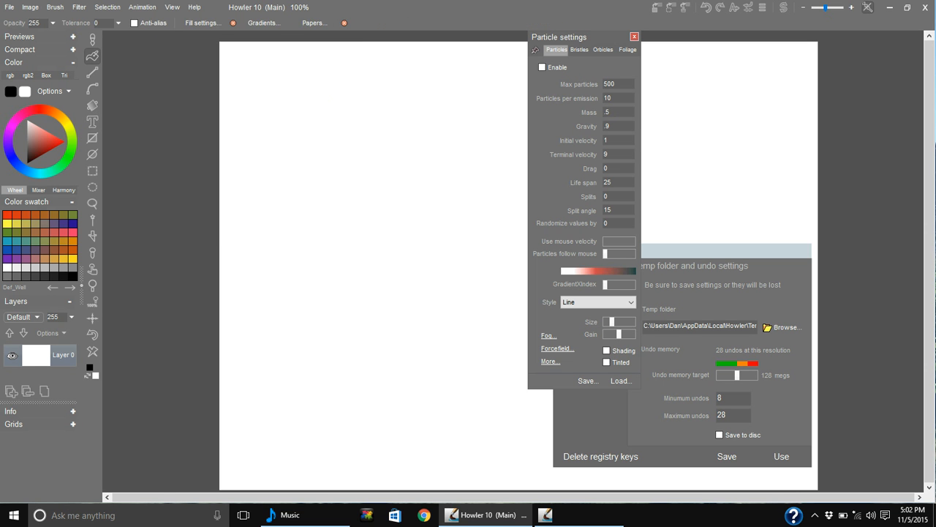
pyautogui.click(264, 23)
pyautogui.moveTo(430, 81); pyautogui.dragTo(430, 125)
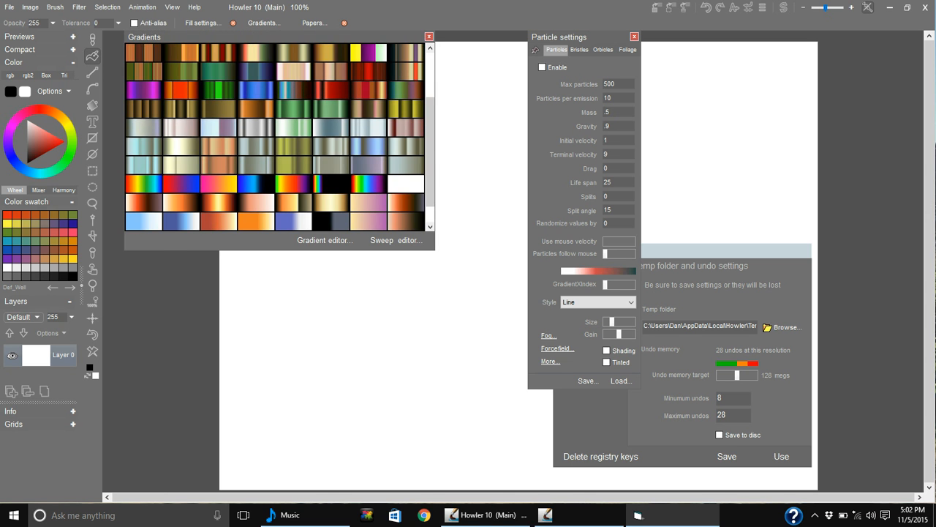
pyautogui.click(429, 37)
pyautogui.click(203, 22)
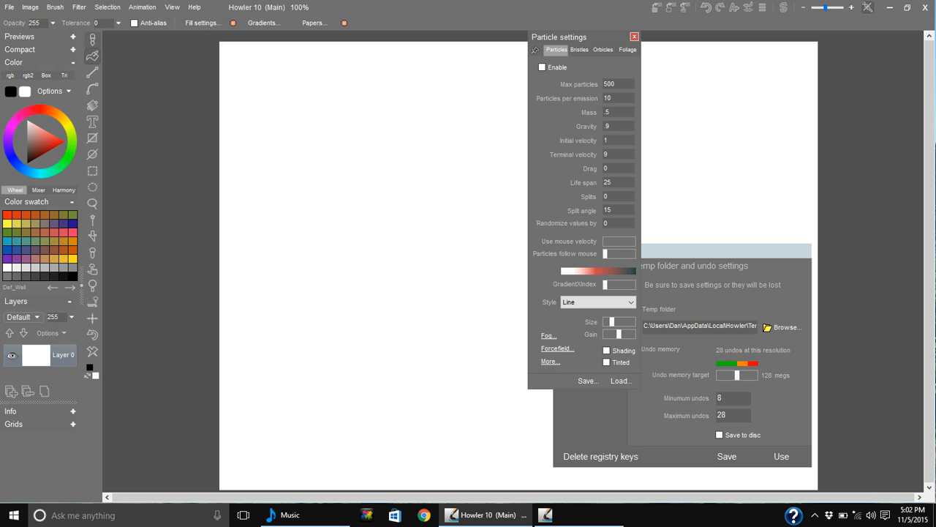
# Return to the brush tool, move the particle settings clear of the program settings, and examine its Bristles and Orbicles options
pyautogui.click(92, 39)
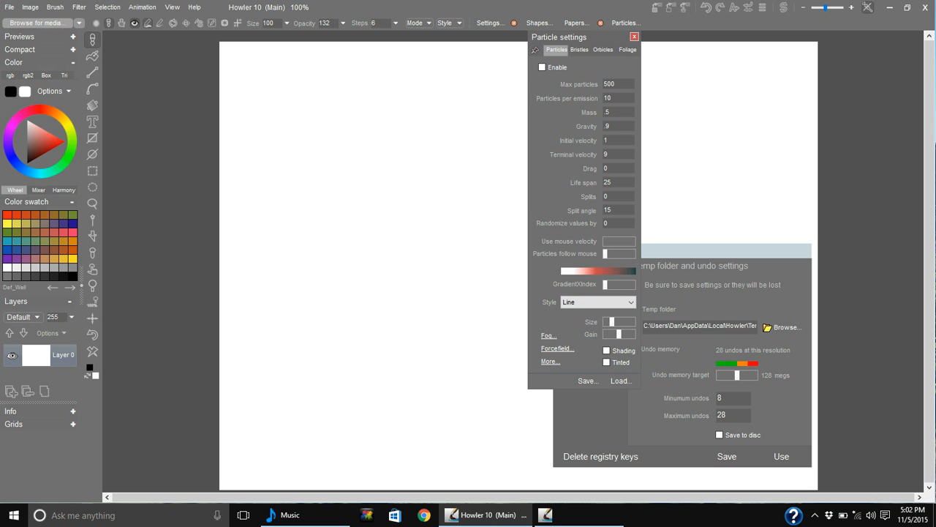
pyautogui.moveTo(578, 37); pyautogui.dragTo(482, 41)
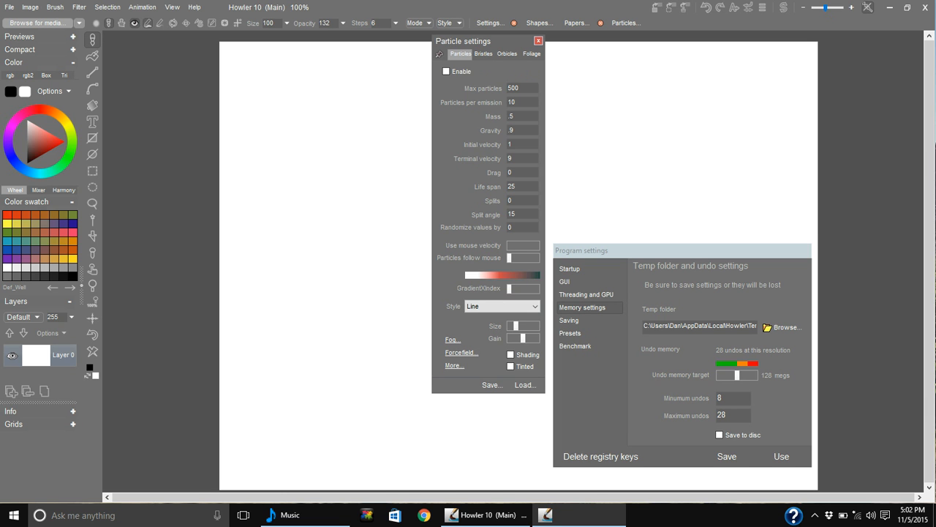
pyautogui.click(484, 54)
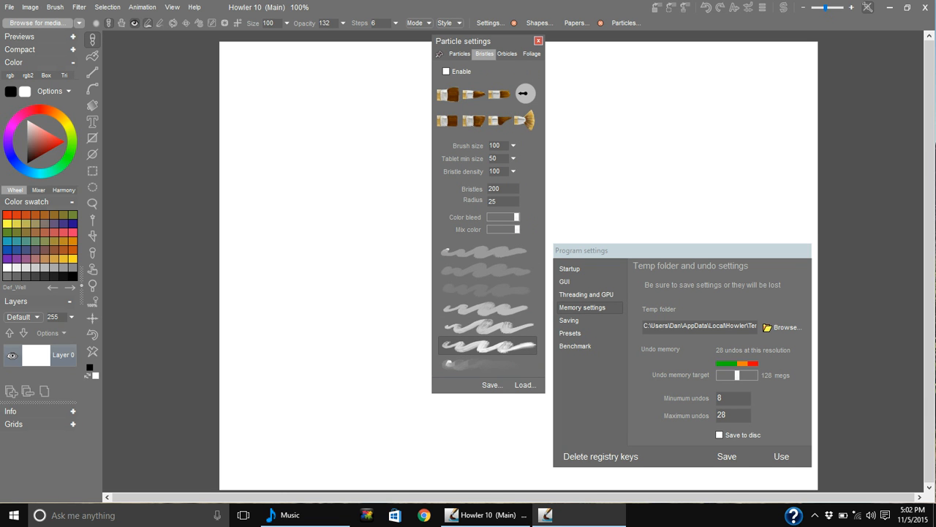
pyautogui.click(507, 54)
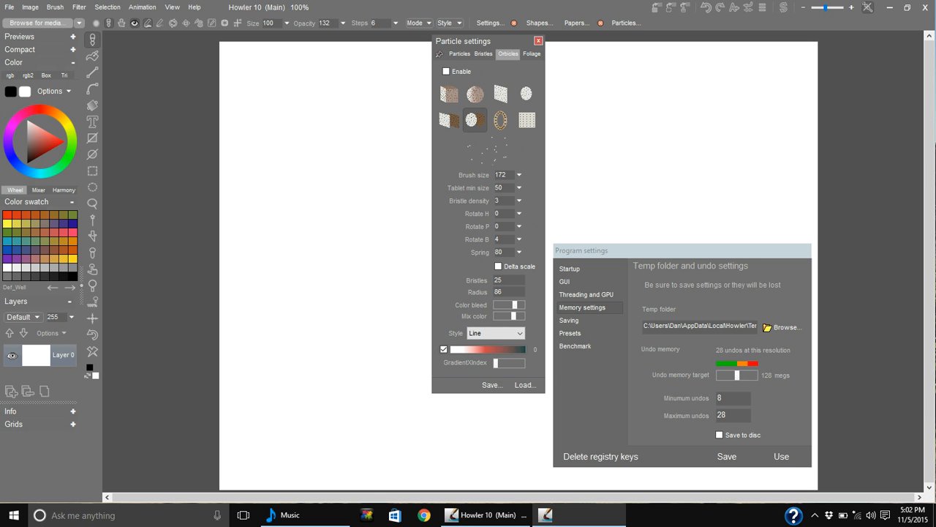
pyautogui.click(505, 334)
pyautogui.click(505, 334)
# Paint a black looping test stroke on the canvas, then enable Orbicles and paint a second stroke over it
pyautogui.moveTo(331, 193)
pyautogui.mouseDown()
pyautogui.moveTo(339, 210)
pyautogui.moveTo(369, 189)
pyautogui.mouseUp()
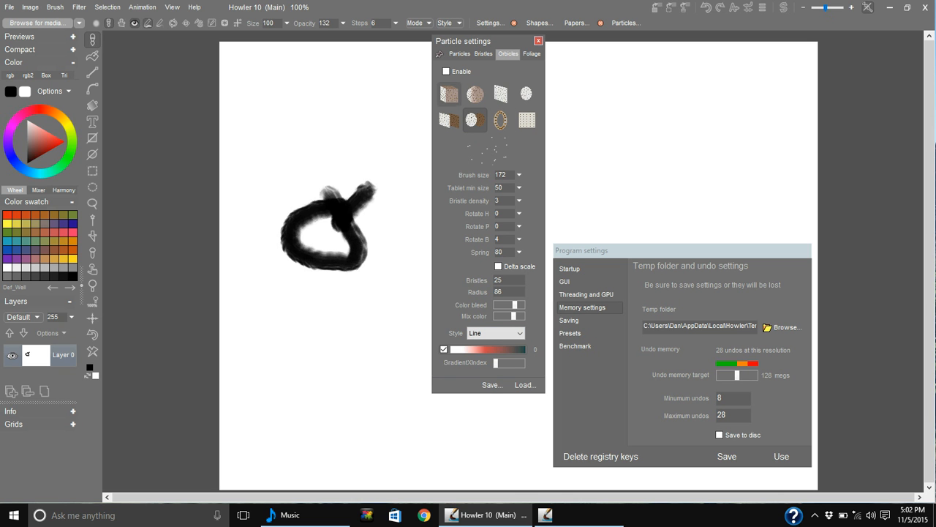
pyautogui.click(446, 71)
pyautogui.moveTo(286, 212)
pyautogui.mouseDown()
pyautogui.moveTo(300, 234)
pyautogui.moveTo(234, 252)
pyautogui.mouseUp()
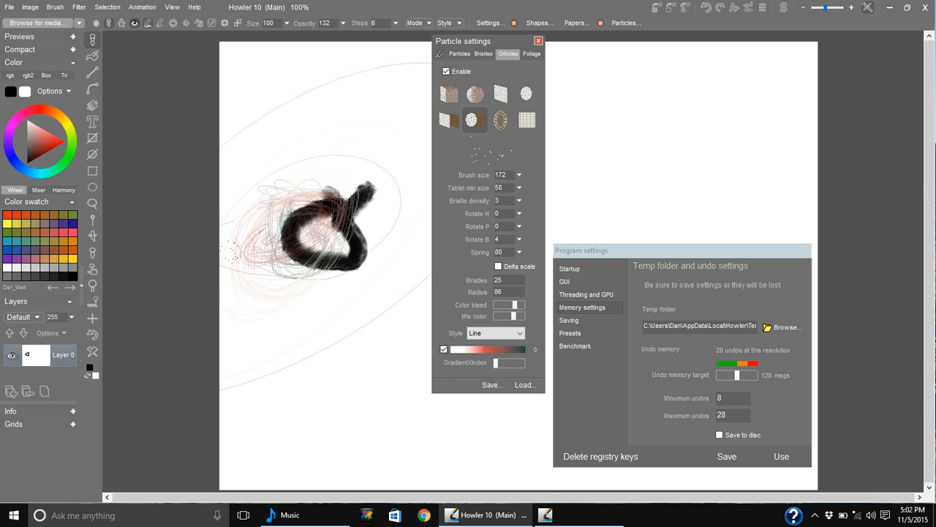
# Clear the test strokes, swap the primary and secondary colors, and clear the canvas to black
pyautogui.click(93, 351)
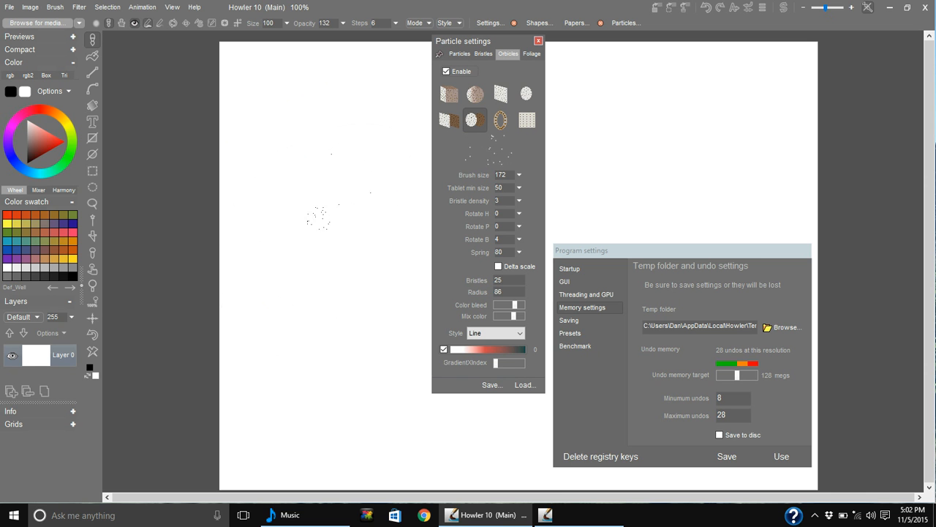
pyautogui.click(92, 351)
pyautogui.click(87, 375)
pyautogui.click(92, 351)
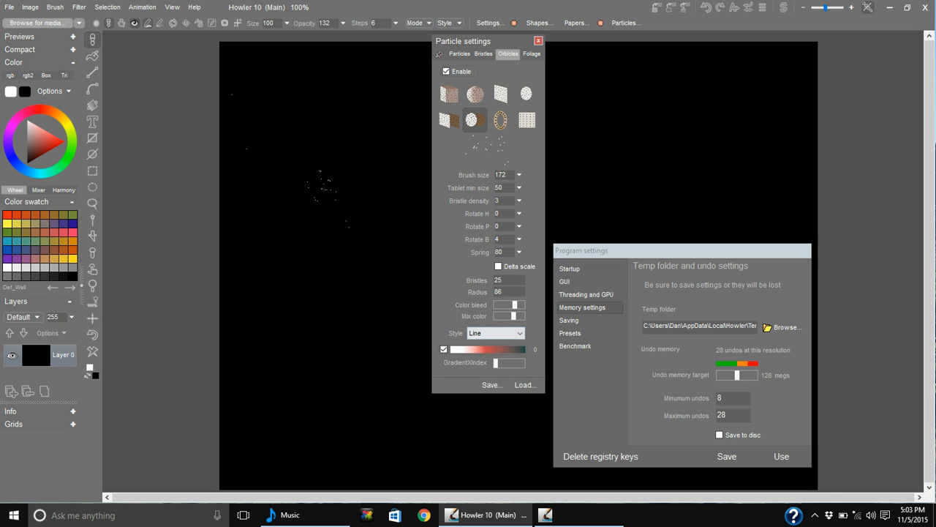
# Choose the ring-shaped Orbicles emitter and load an Orbicles preset with brush size 93, bristle density 6 and spring 95
pyautogui.click(501, 119)
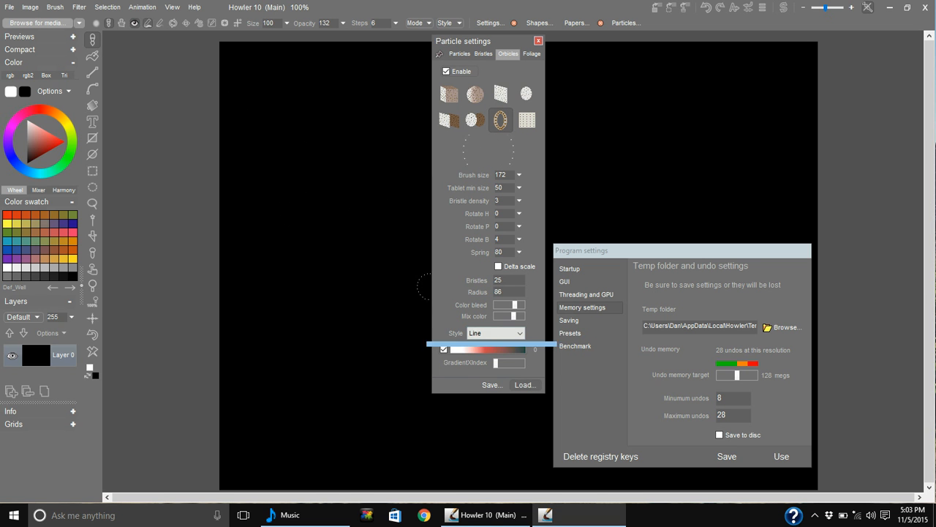
pyautogui.click(525, 385)
pyautogui.click(486, 247)
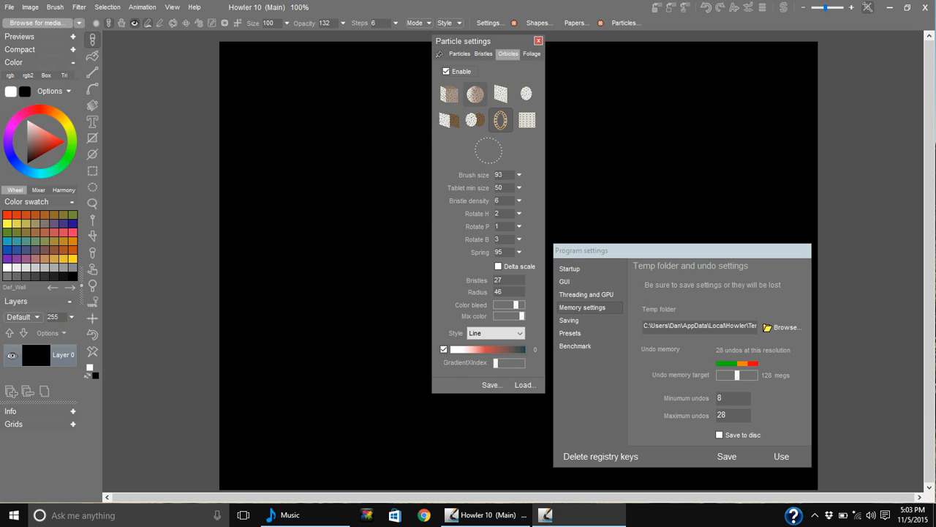
# Enable Foliage particles, load the Evergreen 18 preset, and paint a tree on the black canvas
pyautogui.click(532, 54)
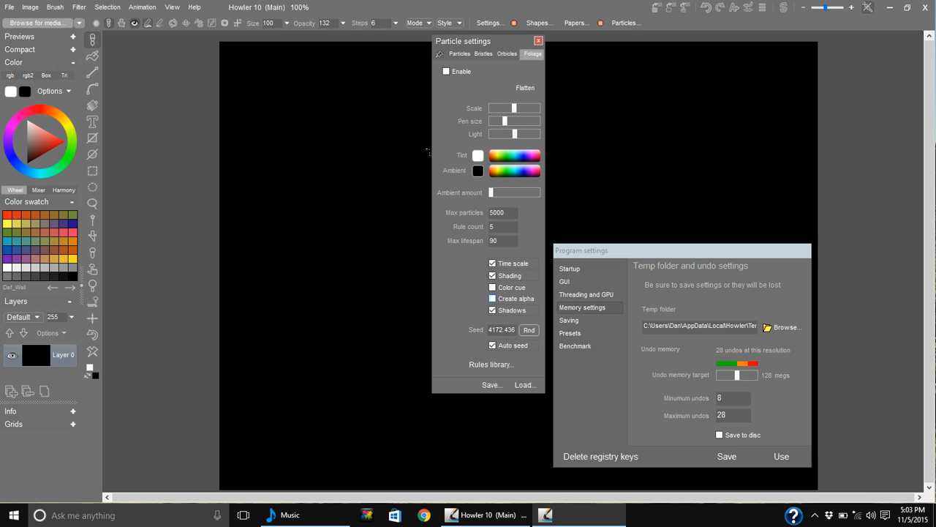
pyautogui.click(446, 71)
pyautogui.click(492, 364)
pyautogui.scroll(-10, 486, 228)
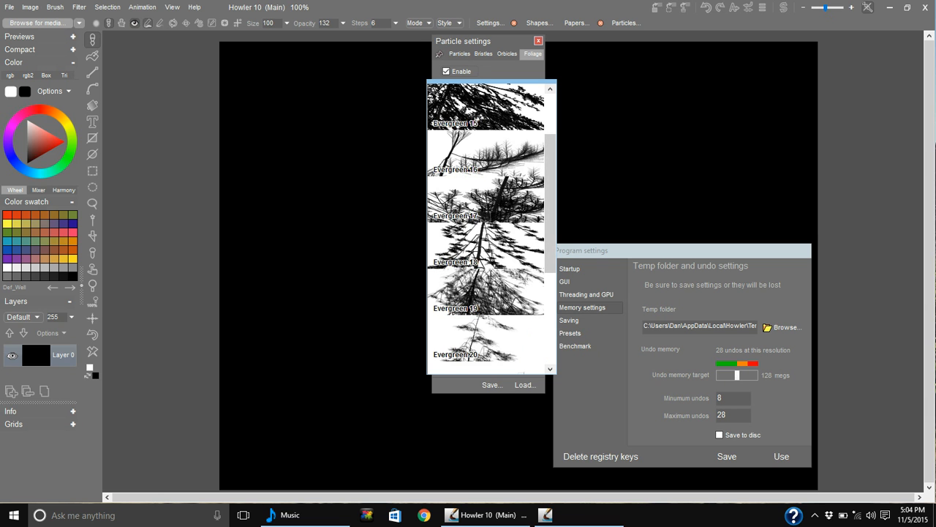
pyautogui.click(483, 248)
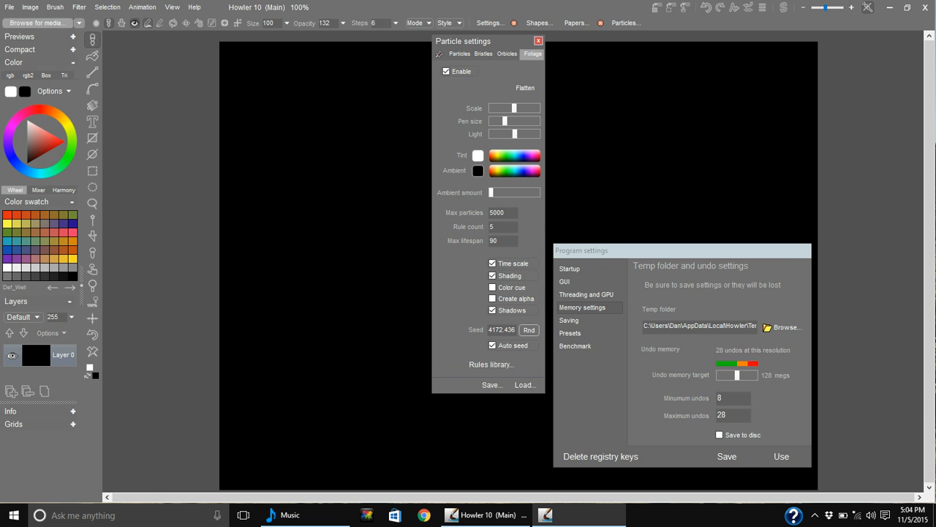
pyautogui.click(339, 301)
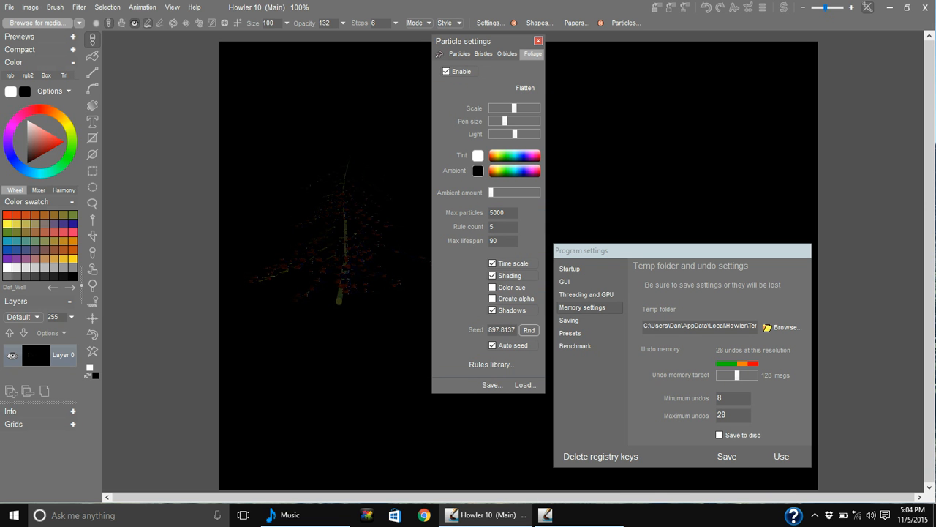
# Swap the primary and secondary colors, clear the canvas to white, and paint an evergreen with a slanted trunk
pyautogui.click(477, 156)
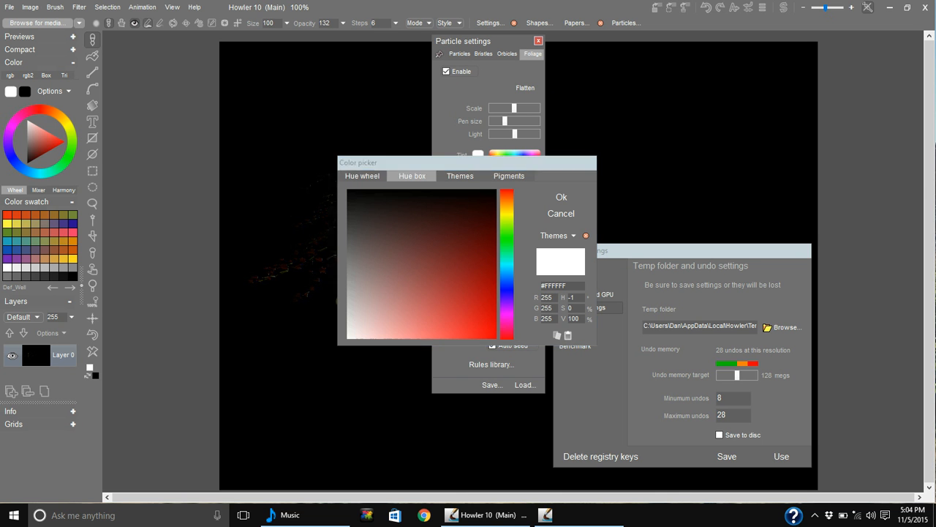
pyautogui.click(561, 214)
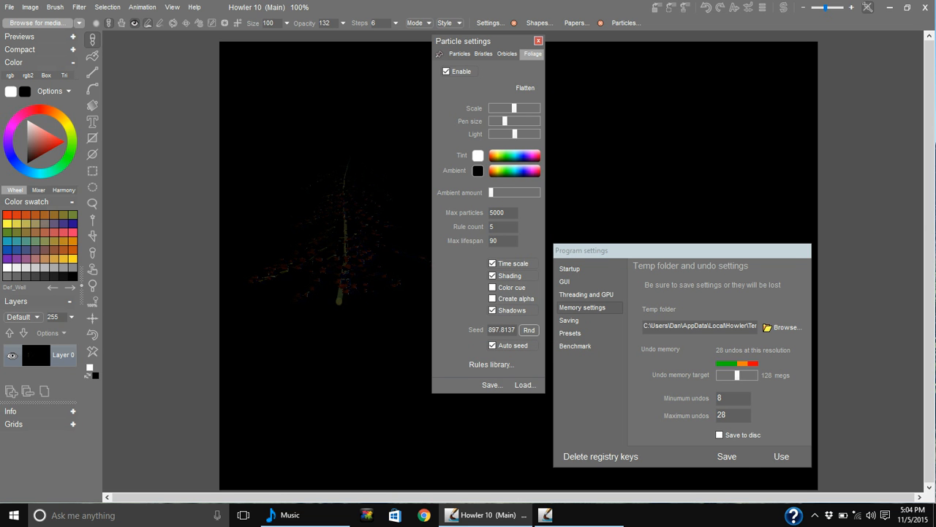
pyautogui.click(87, 375)
pyautogui.click(92, 351)
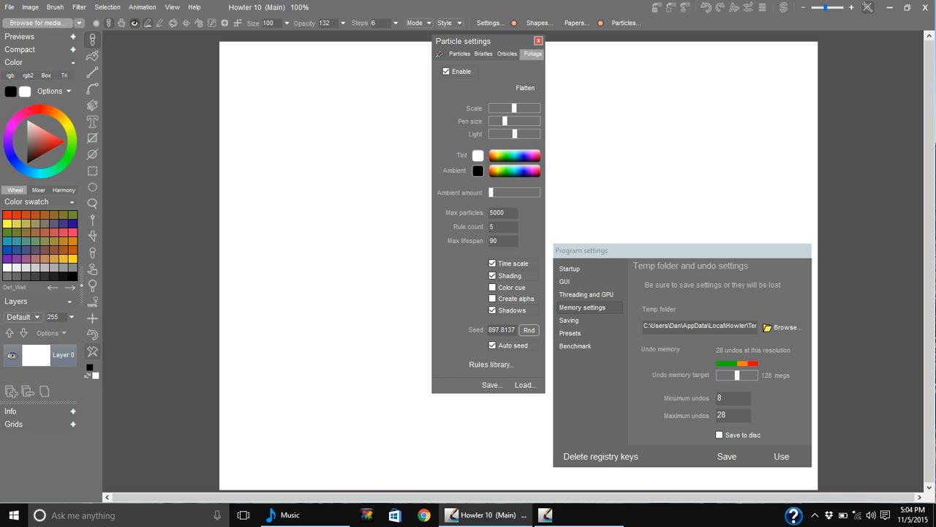
pyautogui.moveTo(316, 393); pyautogui.dragTo(333, 366)
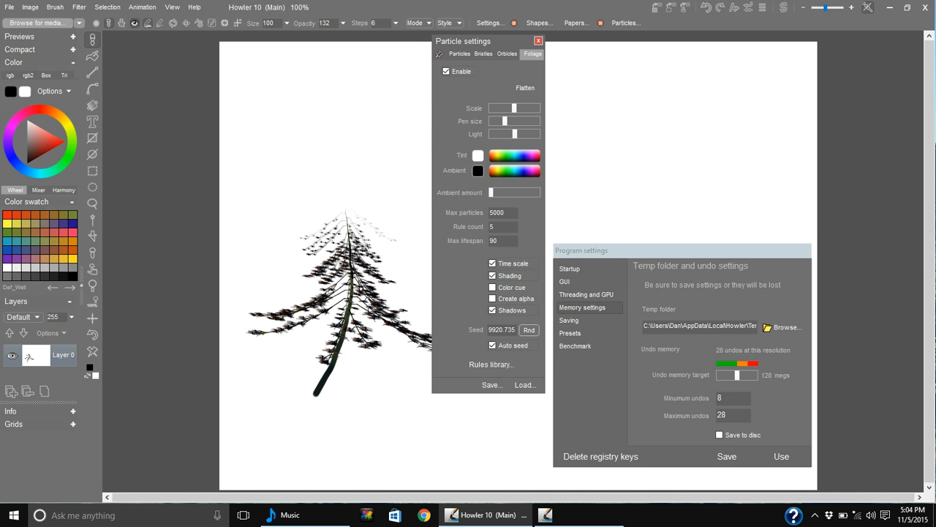
# Load the Tangled 01 foliage preset and paint its tree above the evergreen
pyautogui.click(525, 385)
pyautogui.scroll(-3, 521, 322)
pyautogui.scroll(-10, 487, 227)
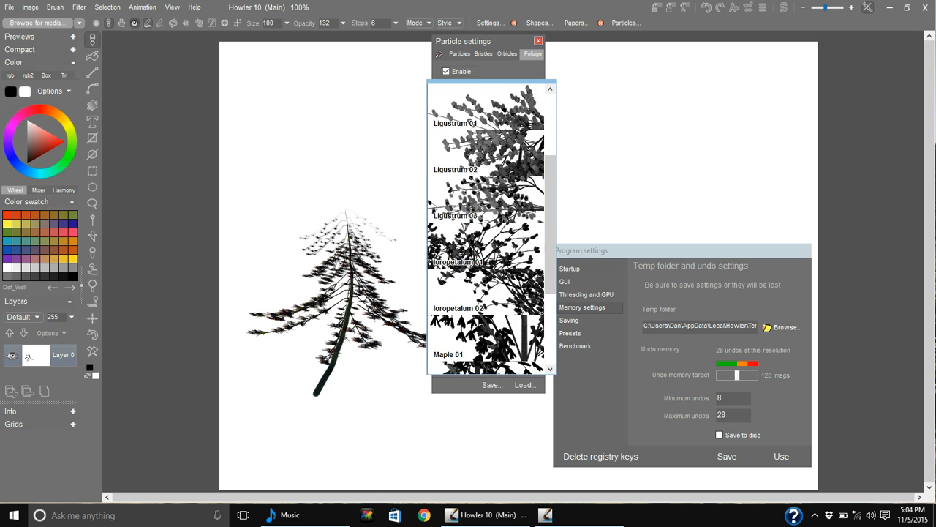
pyautogui.scroll(-10, 486, 227)
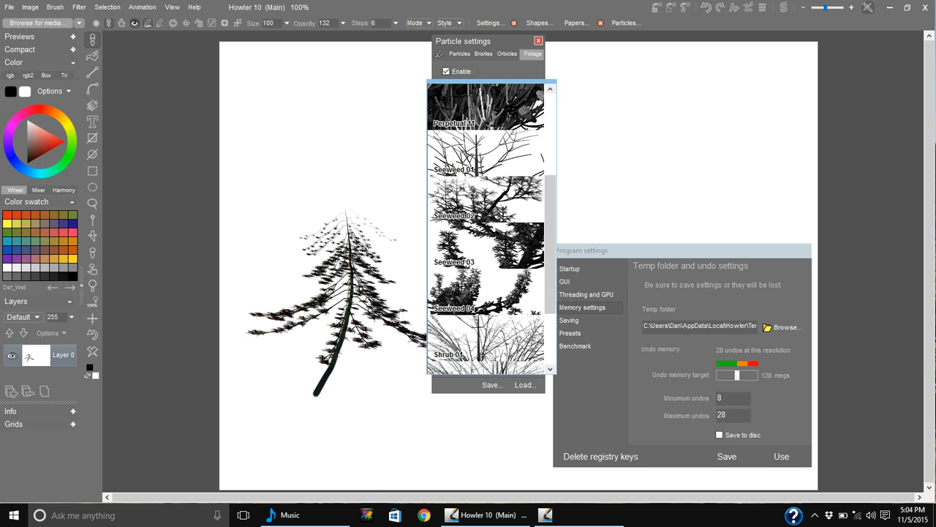
pyautogui.scroll(-10, 487, 227)
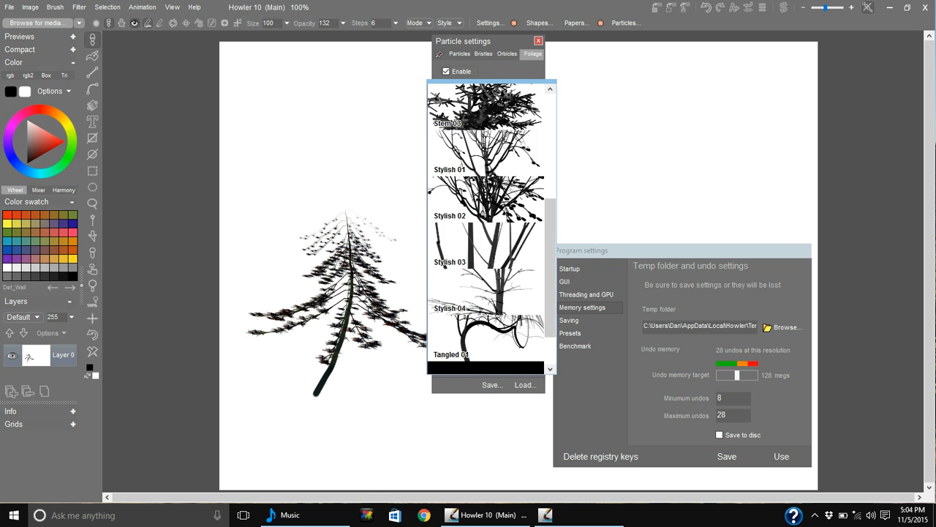
pyautogui.click(486, 338)
pyautogui.click(321, 264)
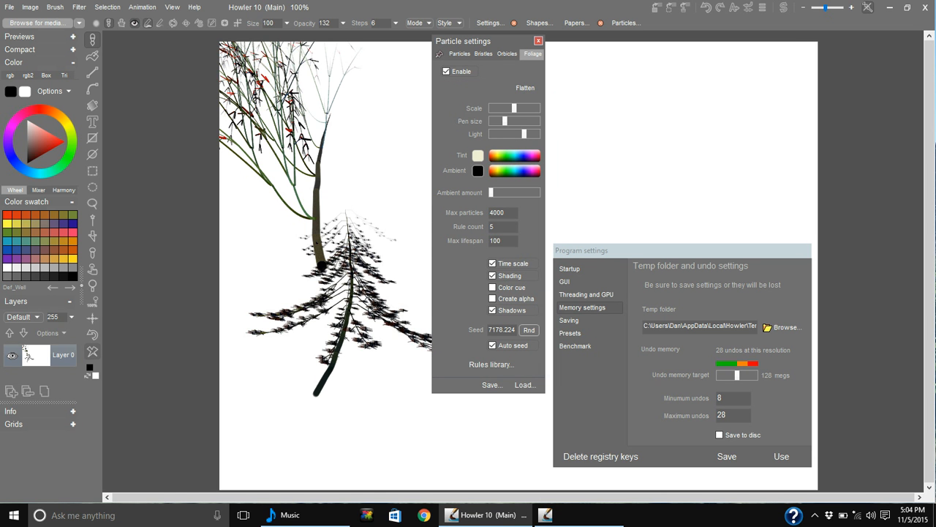
# Clear the canvas and paint three Tangled trees, one at the preset Scale, one at a smaller Scale, and one at a larger Scale
pyautogui.click(92, 351)
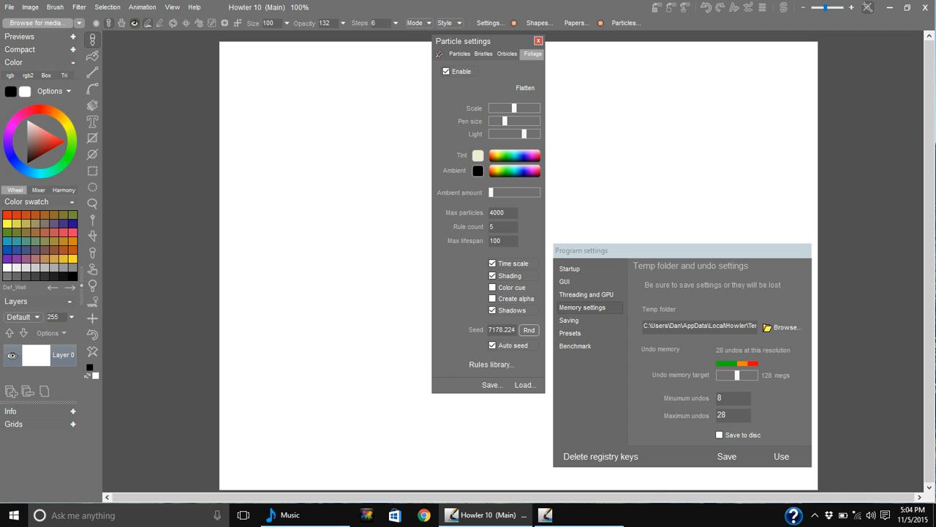
pyautogui.click(360, 353)
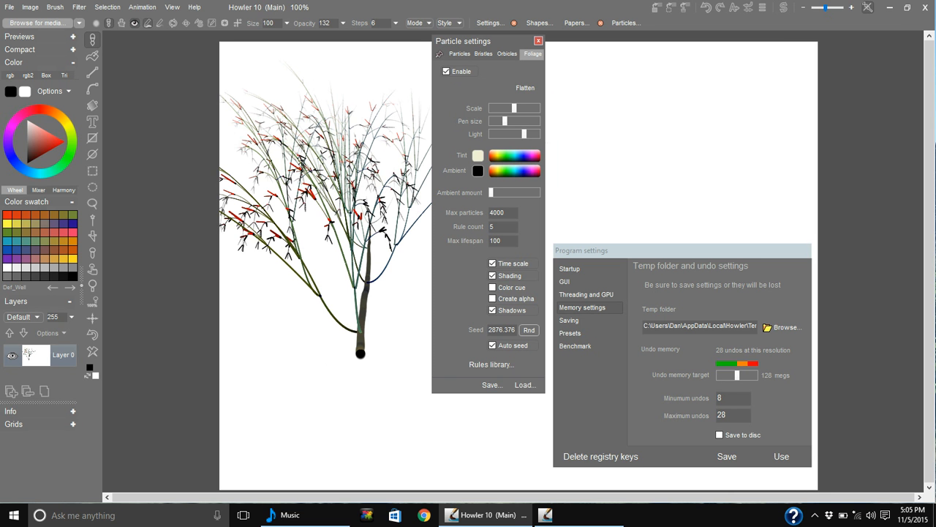
pyautogui.click(499, 108)
pyautogui.click(290, 355)
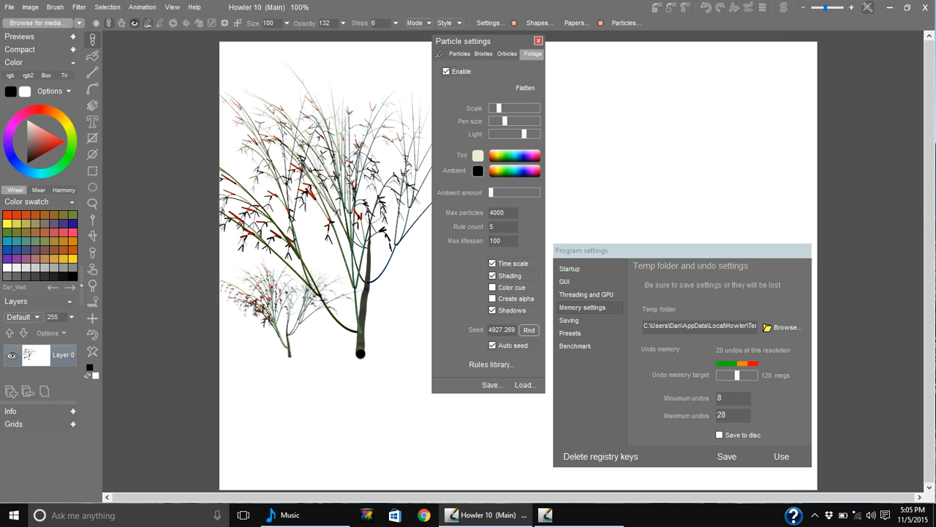
pyautogui.click(663, 223)
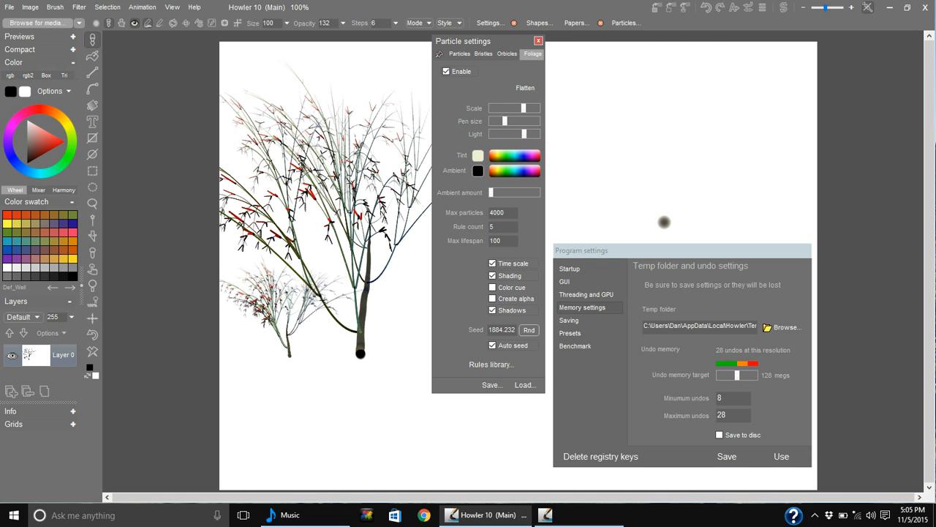
# Increase the foliage Pen size, reduce the Scale, and paint small trees beside the large tree's trunk
pyautogui.moveTo(505, 122)
pyautogui.mouseDown()
pyautogui.moveTo(521, 122)
pyautogui.moveTo(515, 109)
pyautogui.moveTo(494, 108)
pyautogui.mouseUp()
pyautogui.click(360, 354)
pyautogui.moveTo(521, 121); pyautogui.dragTo(499, 108)
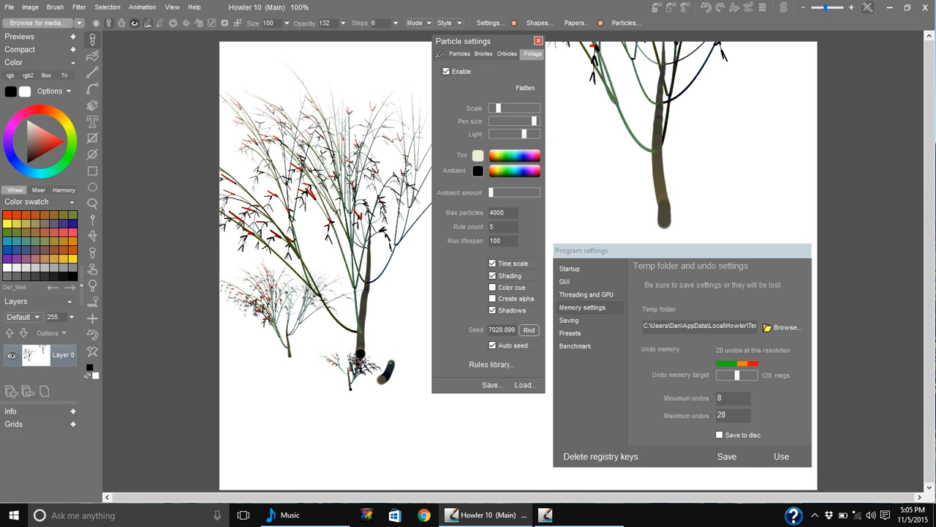
pyautogui.click(382, 377)
pyautogui.moveTo(499, 108); pyautogui.dragTo(501, 108)
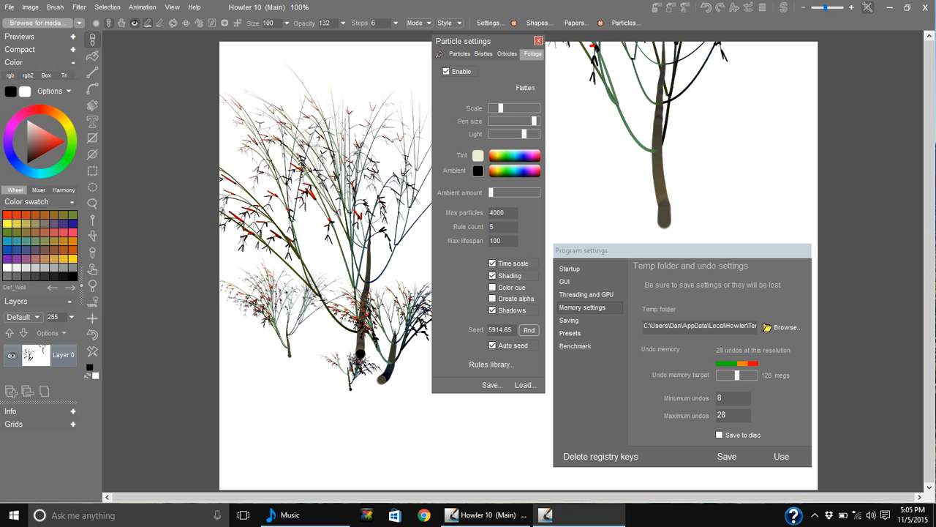
# Clear the canvas, paint a single small foliage tree with a thick trunk, and close the particle settings
pyautogui.press('BackSpace')
pyautogui.click(282, 357)
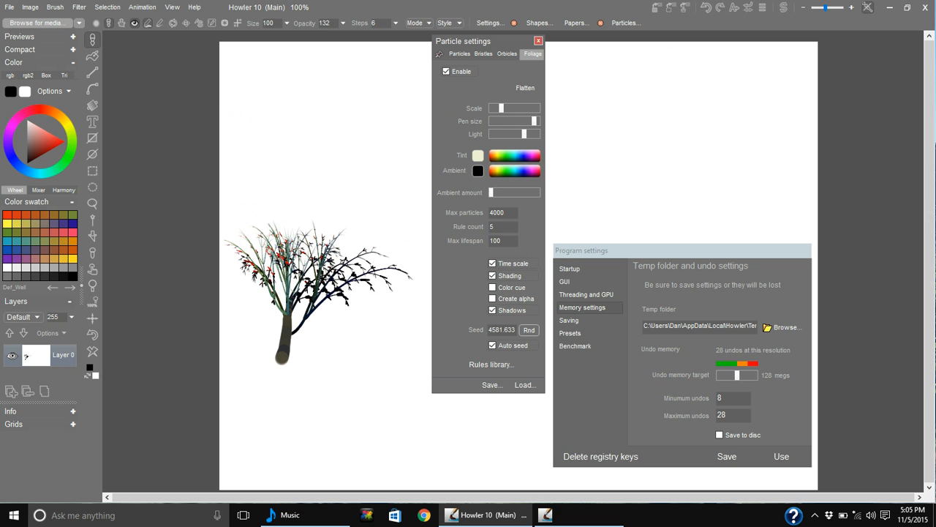
pyautogui.click(538, 41)
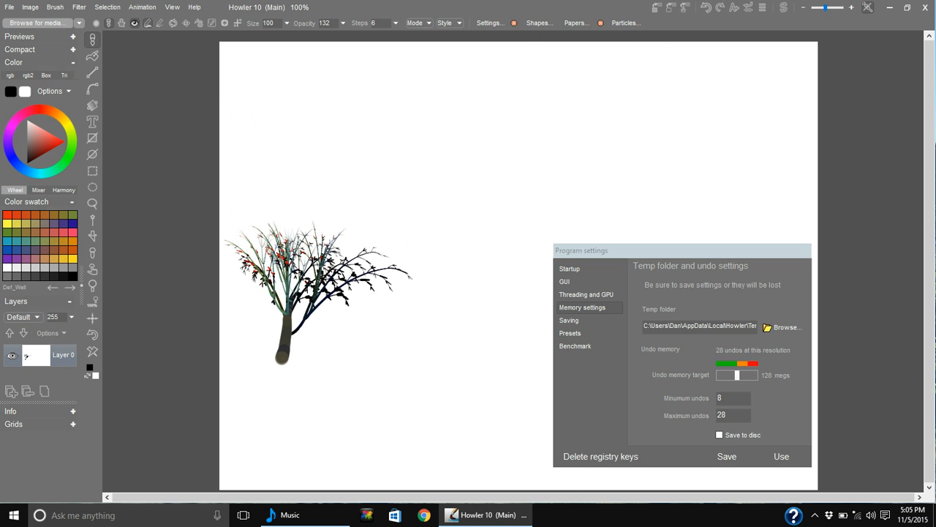
# Move the program settings over the upper middle of the canvas and clear the painted tree
pyautogui.moveTo(622, 250); pyautogui.dragTo(498, 76)
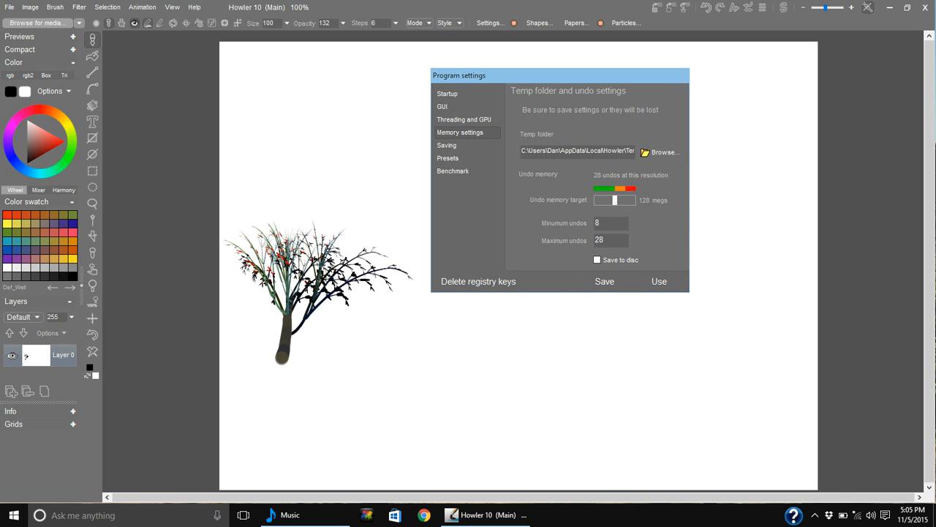
pyautogui.moveTo(499, 75); pyautogui.dragTo(455, 86)
pyautogui.click(92, 351)
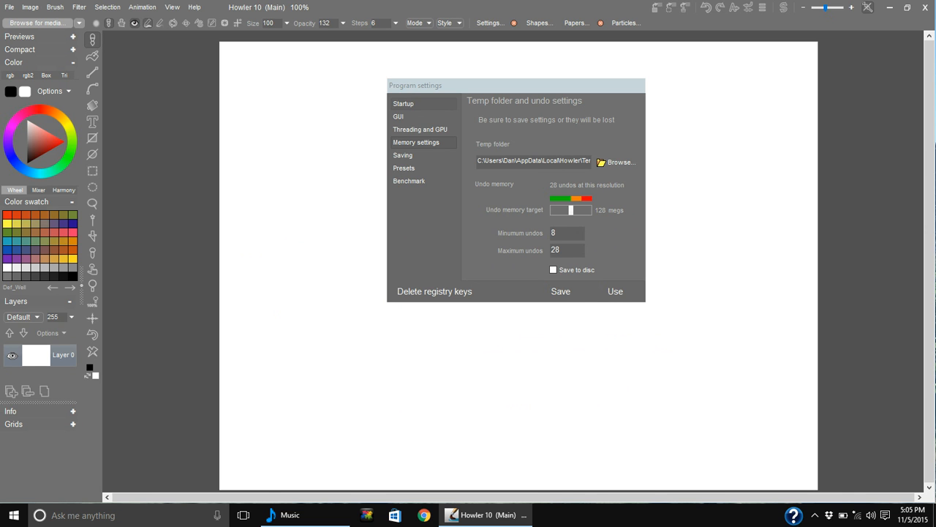
# Review the Startup and GUI program settings, switching Free transform selections on and back off
pyautogui.click(403, 104)
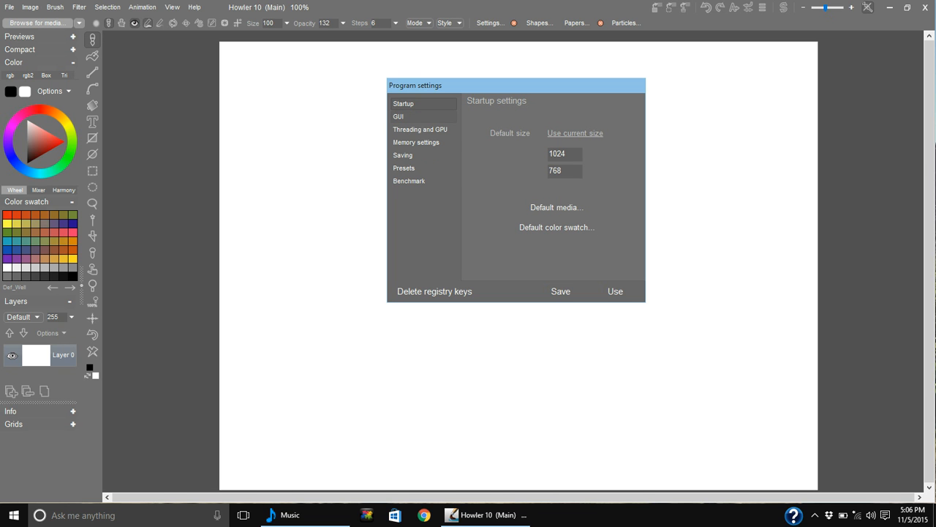
pyautogui.click(415, 117)
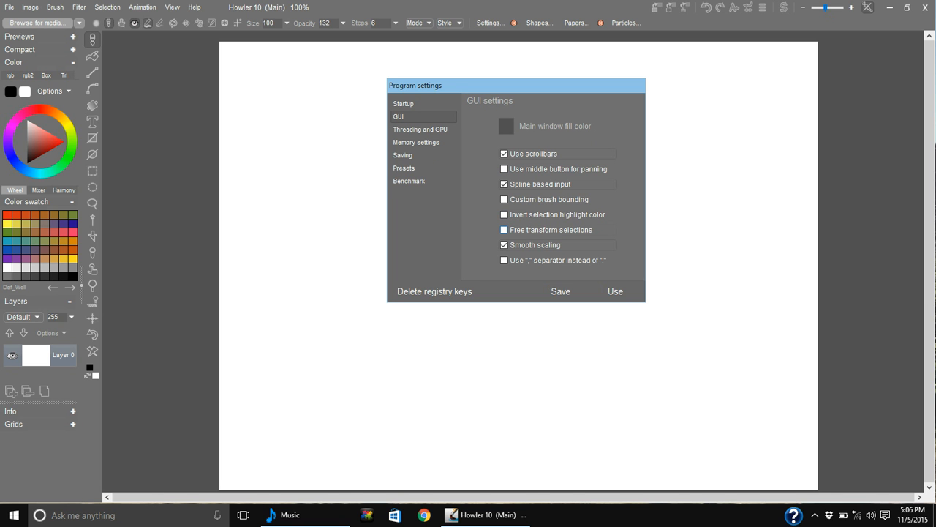
pyautogui.click(504, 229)
pyautogui.click(504, 230)
# Examine the Threading and GPU, Memory, Saving, Presets and Benchmark settings, and close the program settings by applying them
pyautogui.click(420, 129)
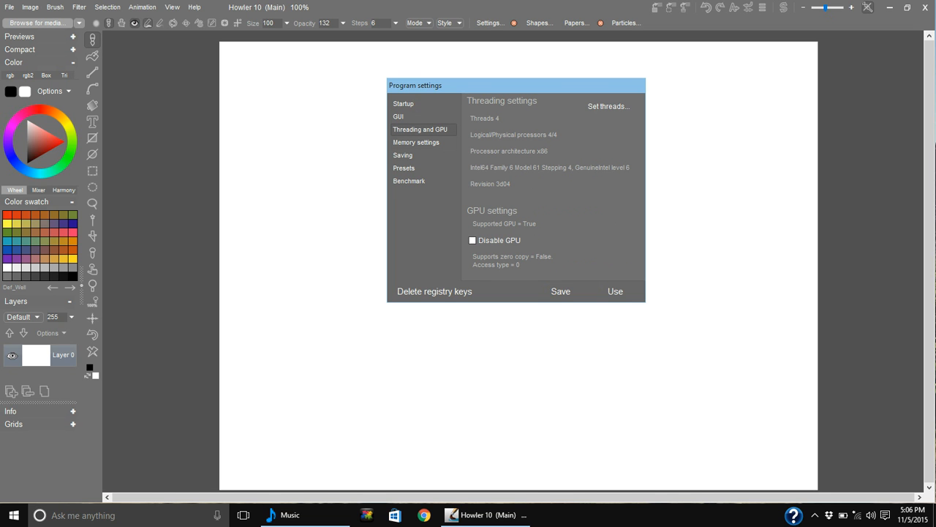
pyautogui.click(416, 142)
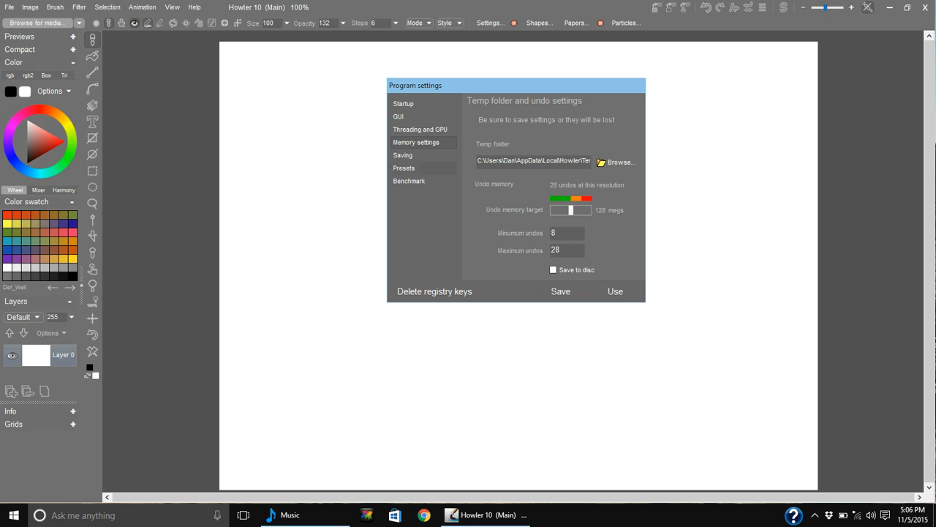
pyautogui.click(403, 155)
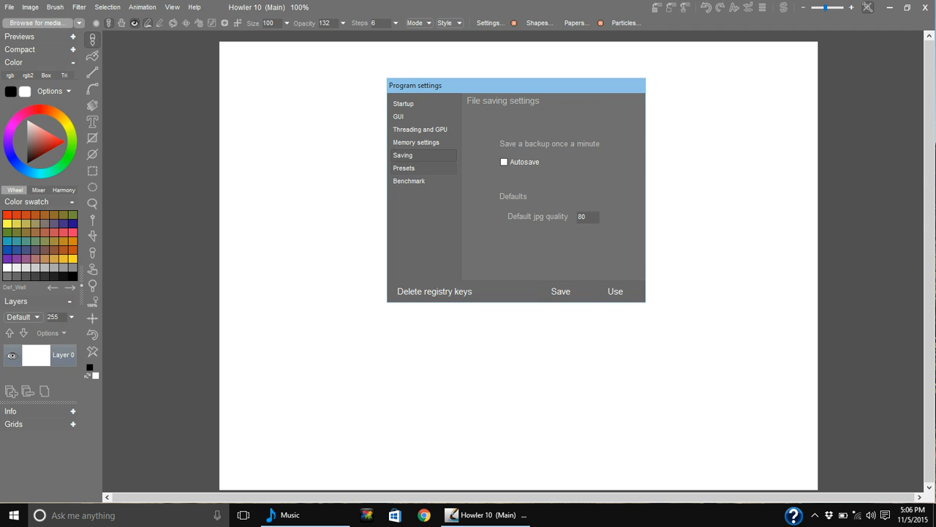
pyautogui.click(404, 168)
pyautogui.click(404, 155)
pyautogui.click(404, 169)
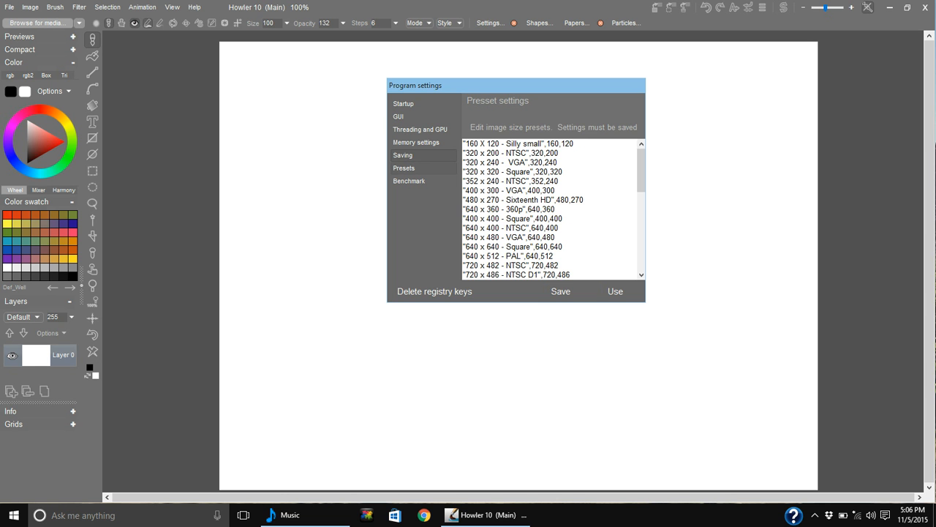
pyautogui.click(410, 182)
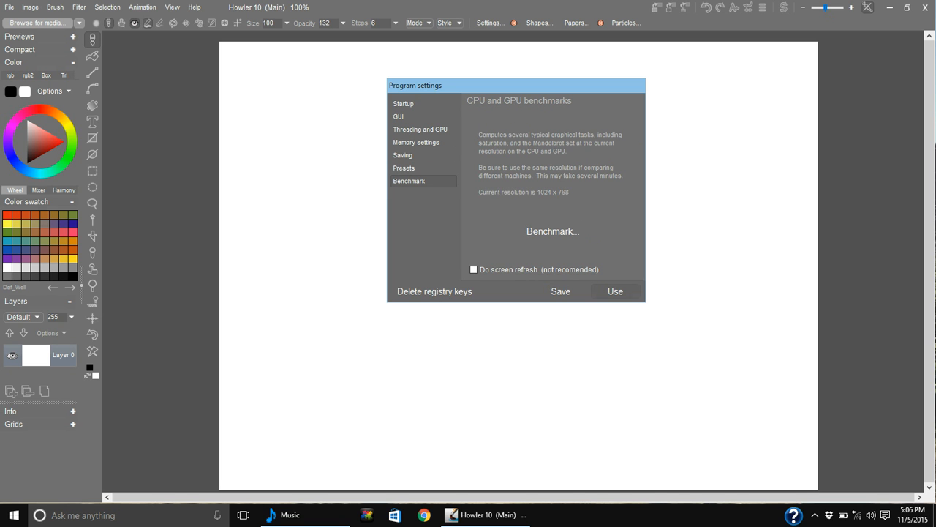
pyautogui.click(615, 291)
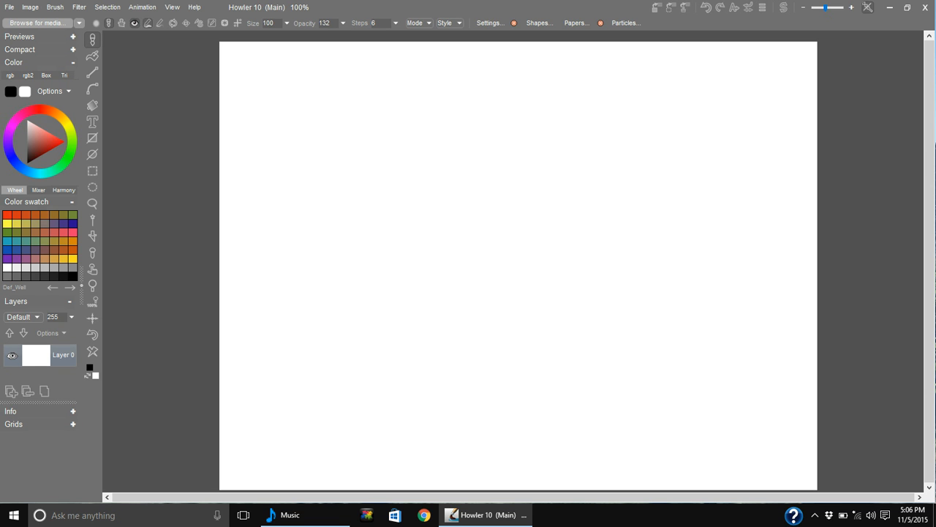
# Open the undo browser, preview several earlier Particle stroke states, and store a copy of the evergreen tree state as a separate image
pyautogui.click(762, 7)
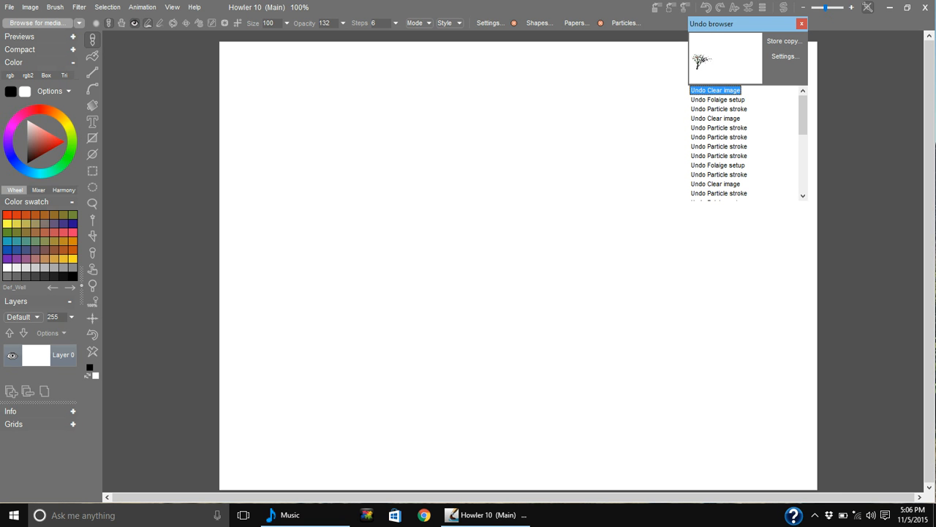
pyautogui.moveTo(803, 116)
pyautogui.mouseDown()
pyautogui.moveTo(803, 171)
pyautogui.moveTo(803, 115)
pyautogui.mouseUp()
pyautogui.click(719, 138)
pyautogui.click(719, 155)
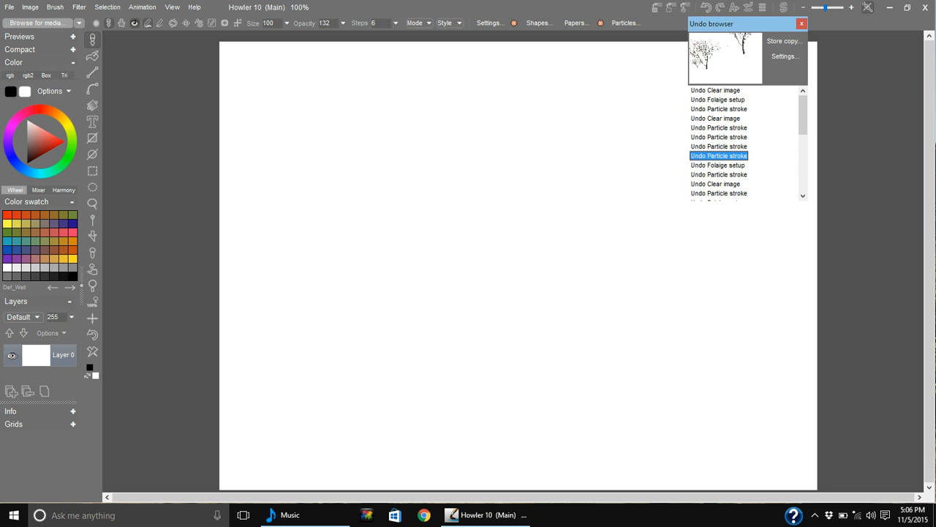
pyautogui.click(720, 194)
pyautogui.click(785, 41)
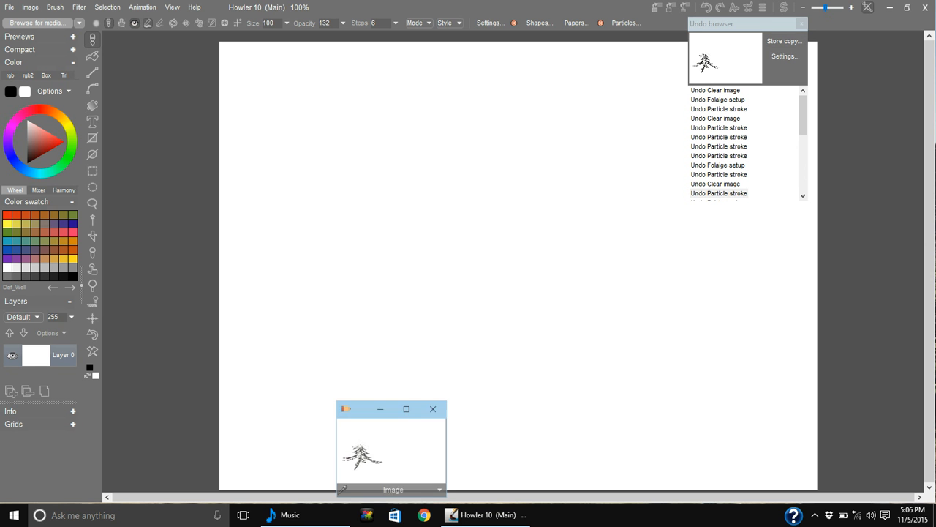
# Restore the canvas from the undo history to the Particle stroke state containing only the large Tangled tree
pyautogui.doubleClick(719, 156)
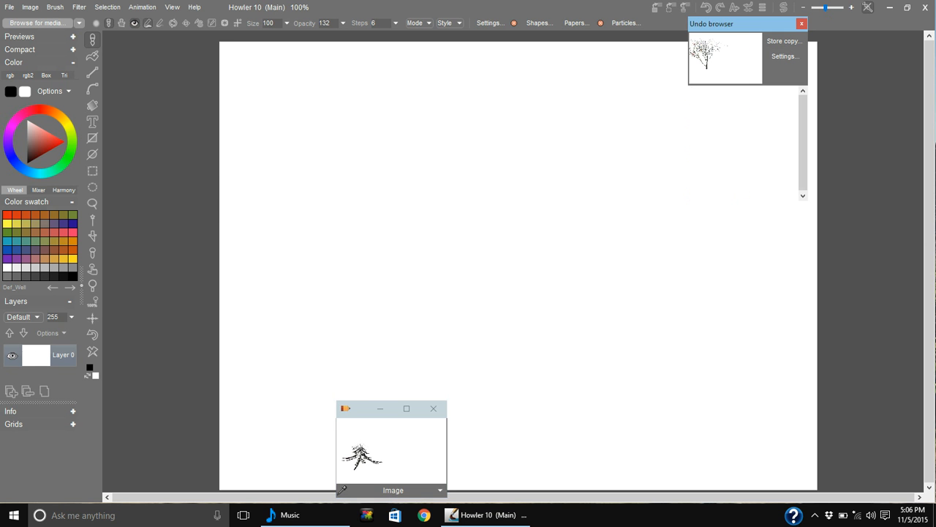
pyautogui.click(716, 128)
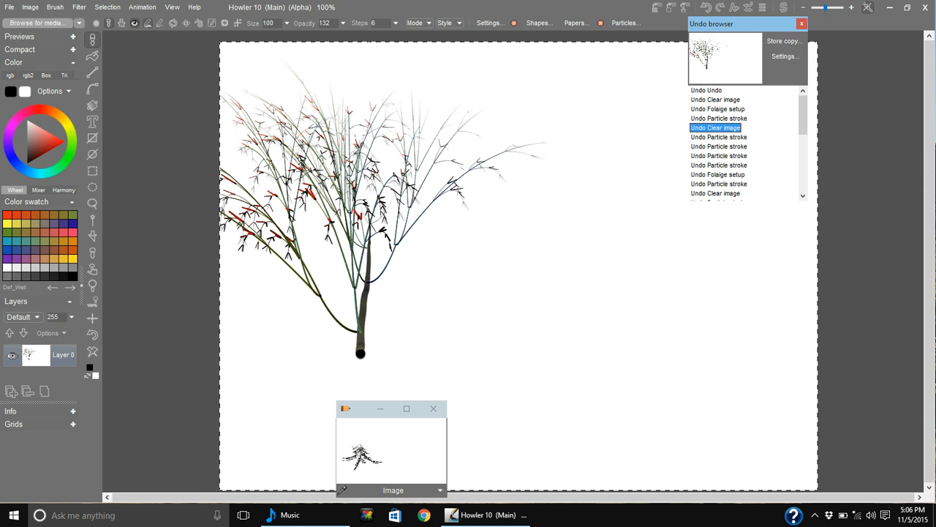
# Store a copy of the highlighted Clear image undo state as a separate image and place its window beside the evergreen copy
pyautogui.click(785, 41)
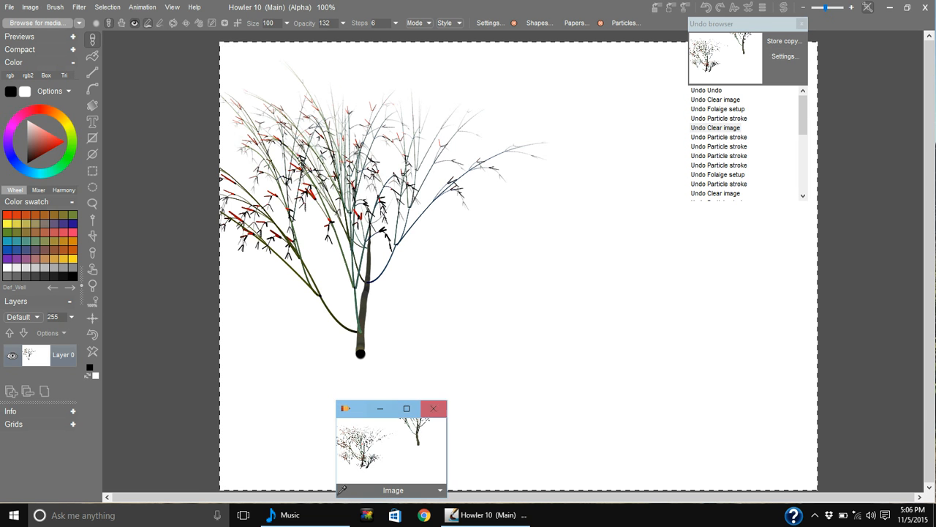
pyautogui.moveTo(359, 409); pyautogui.dragTo(515, 364)
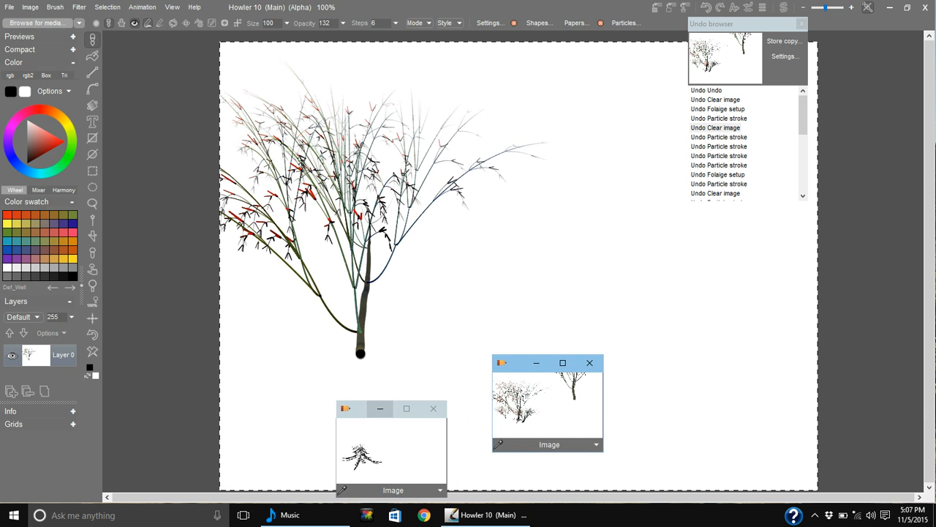
# Review the minimum and maximum undo limits in the undo memory settings, close them by applying, and move the undo browser onto the canvas
pyautogui.click(775, 56)
pyautogui.moveTo(468, 145); pyautogui.dragTo(530, 64)
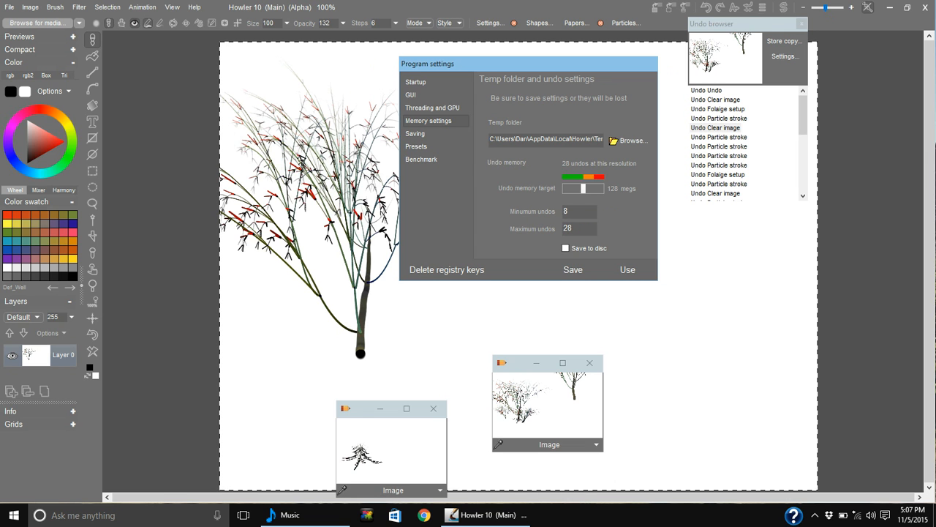
pyautogui.doubleClick(567, 211)
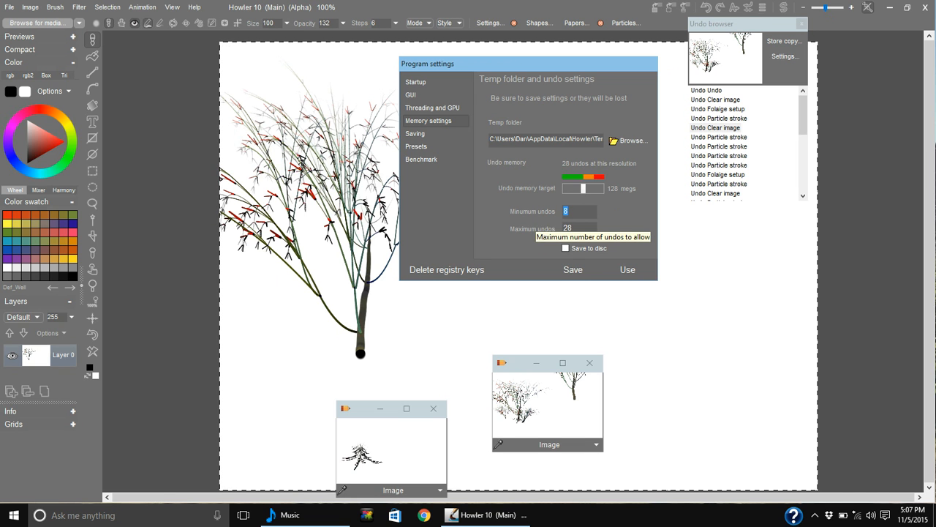
pyautogui.click(575, 228)
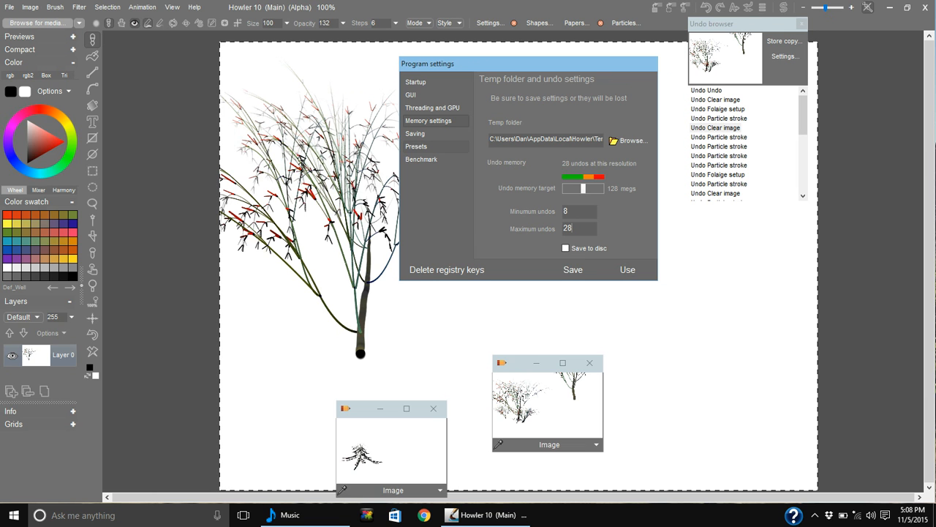
pyautogui.click(627, 270)
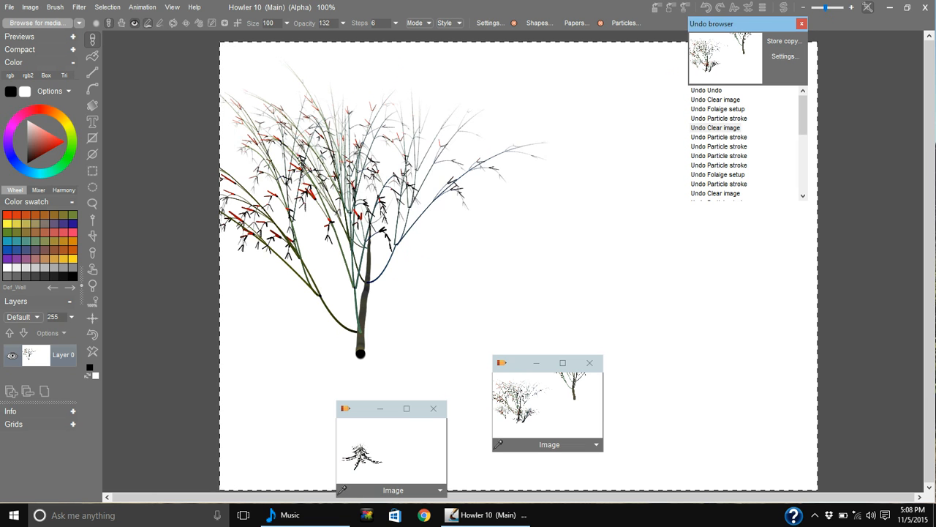
pyautogui.moveTo(739, 24); pyautogui.dragTo(693, 49)
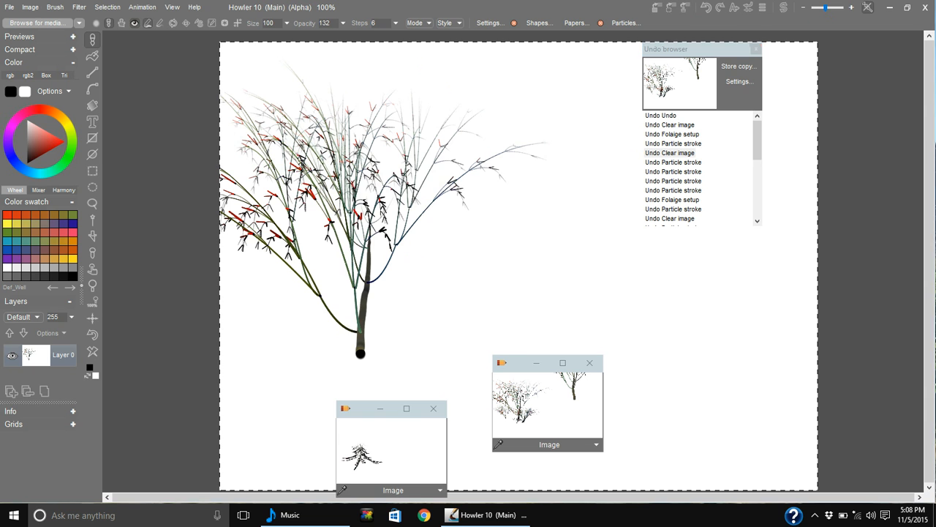
# Examine the color picker's Pigments and Themes pages, browse the saved color themes, and cancel the picker without choosing a color
pyautogui.click(89, 367)
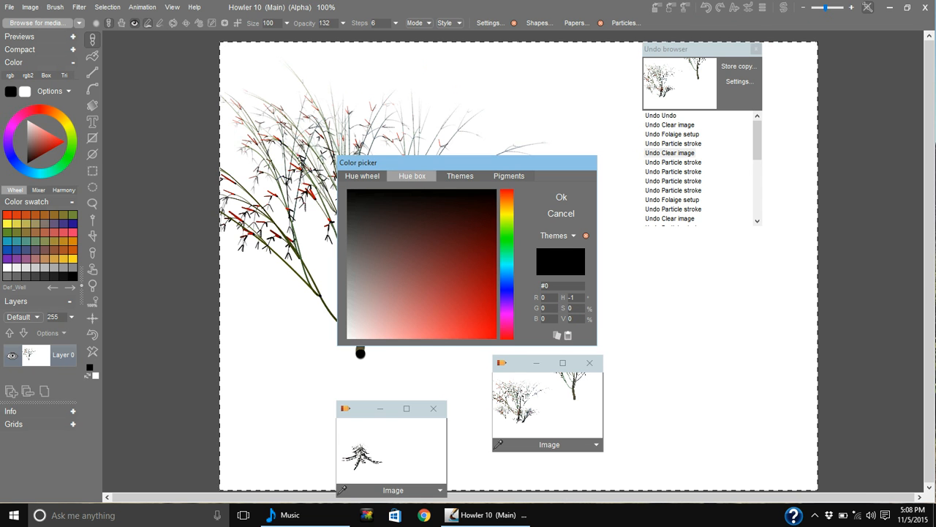
pyautogui.click(460, 176)
pyautogui.click(509, 176)
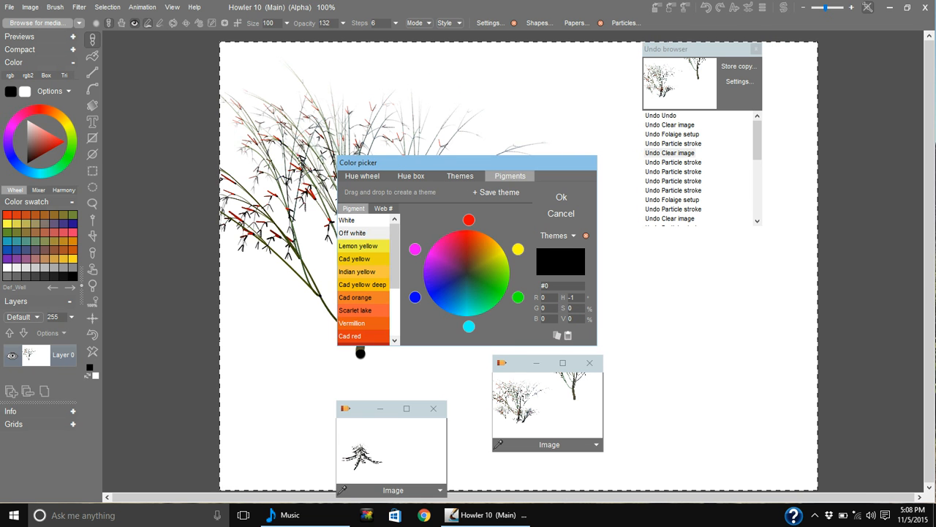
pyautogui.click(460, 176)
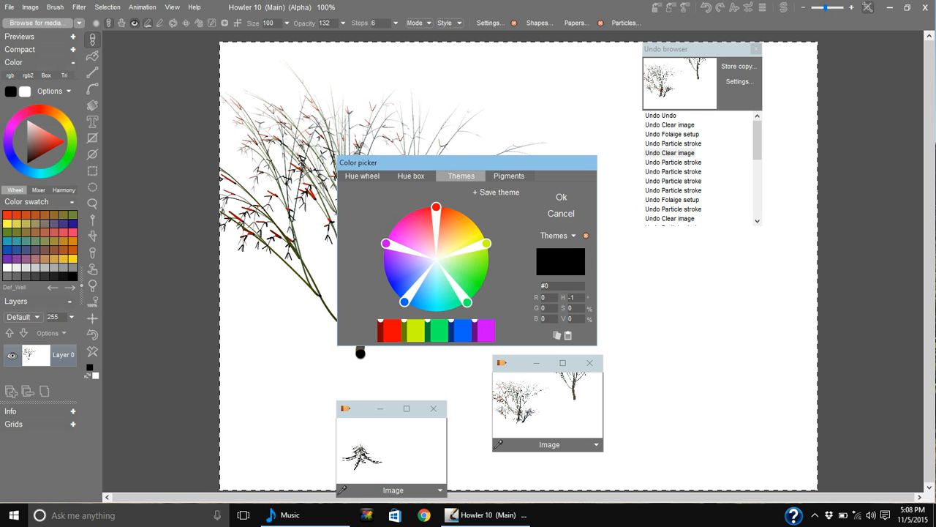
pyautogui.click(558, 235)
pyautogui.scroll(-10, 558, 235)
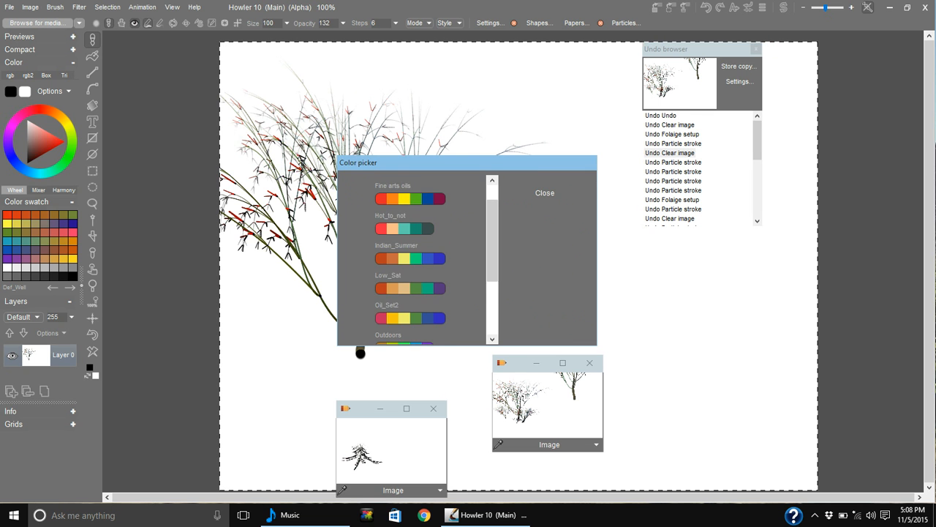
pyautogui.click(411, 288)
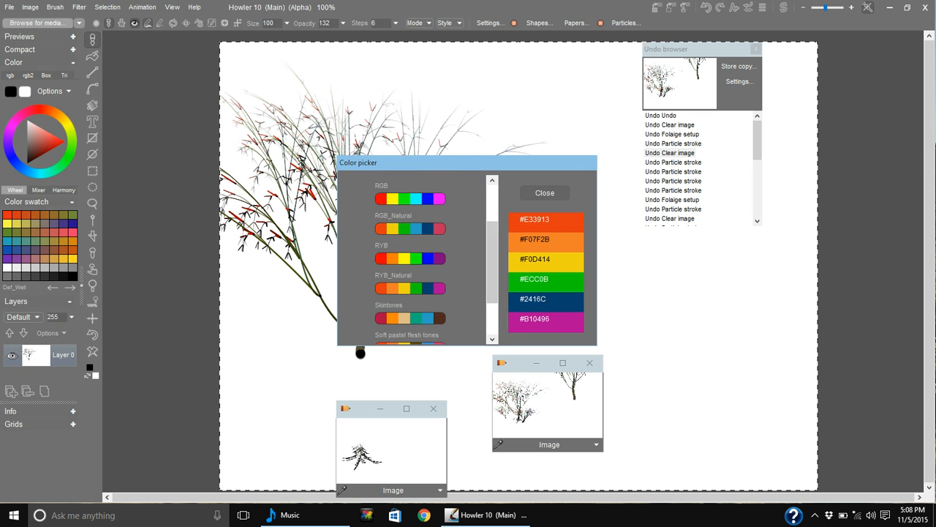
pyautogui.click(545, 193)
pyautogui.click(561, 213)
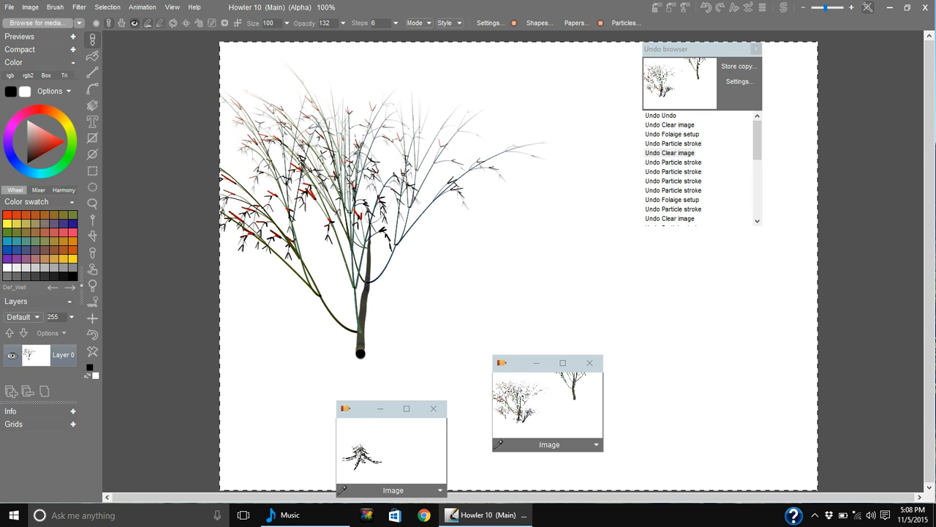
# Clear the canvas, outline a closed four-point shape with the curve tool, and pull its upper-right point slightly inward
pyautogui.click(92, 89)
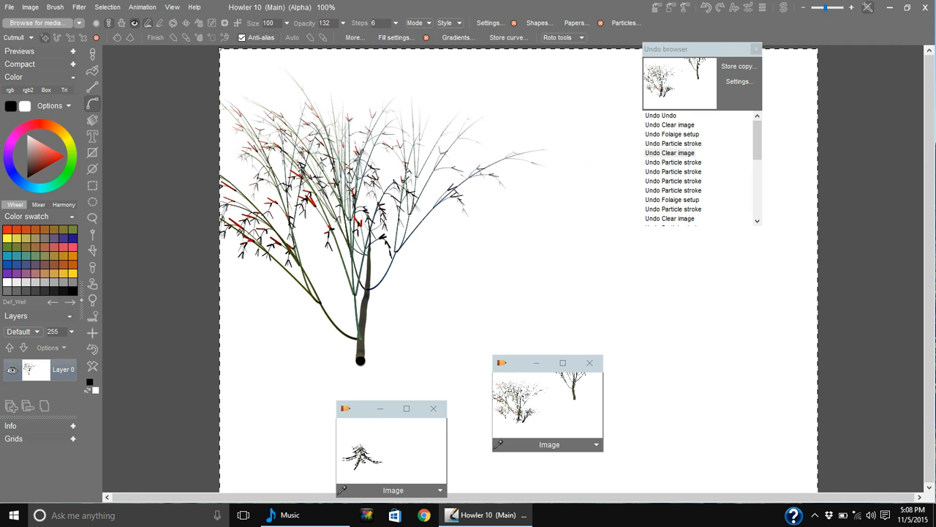
pyautogui.click(92, 366)
pyautogui.click(440, 134)
pyautogui.click(411, 240)
pyautogui.click(338, 235)
pyautogui.click(322, 167)
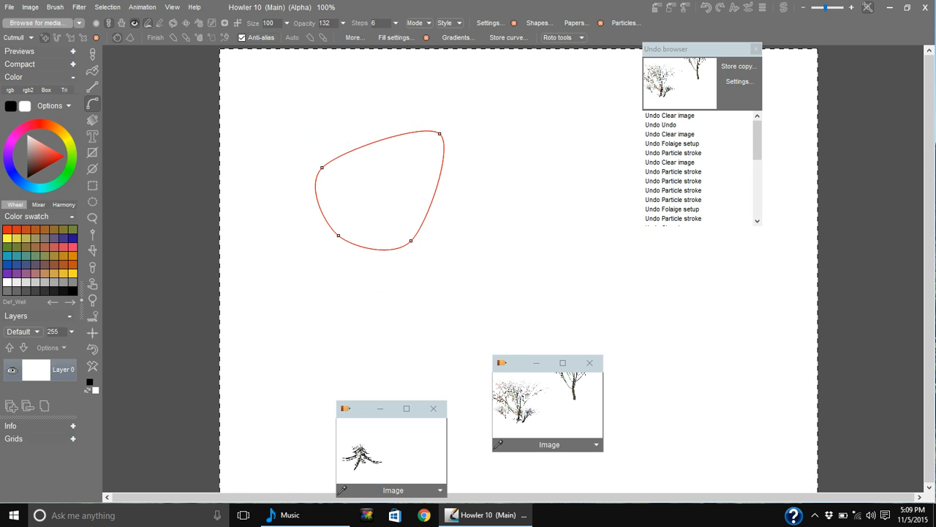
pyautogui.moveTo(440, 134)
pyautogui.mouseDown()
pyautogui.moveTo(490, 157)
pyautogui.moveTo(430, 144)
pyautogui.mouseUp()
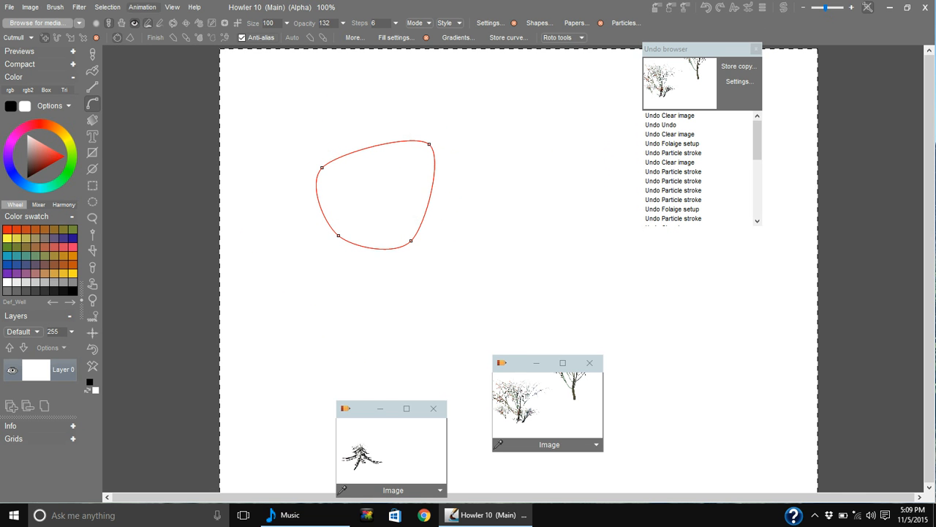
# Examine the FX tool's lens flare presets and additional options, choose the warm white starburst flare preset, and close the flare options
pyautogui.click(92, 120)
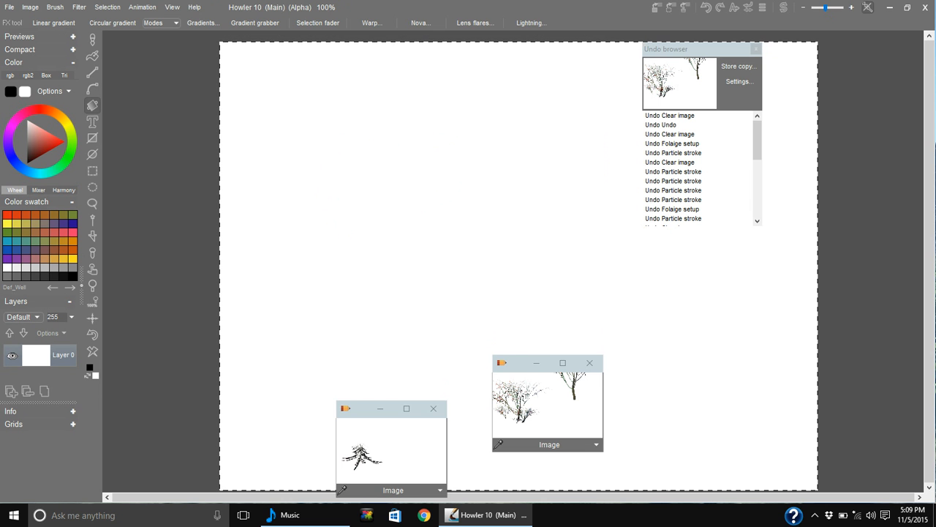
pyautogui.click(474, 23)
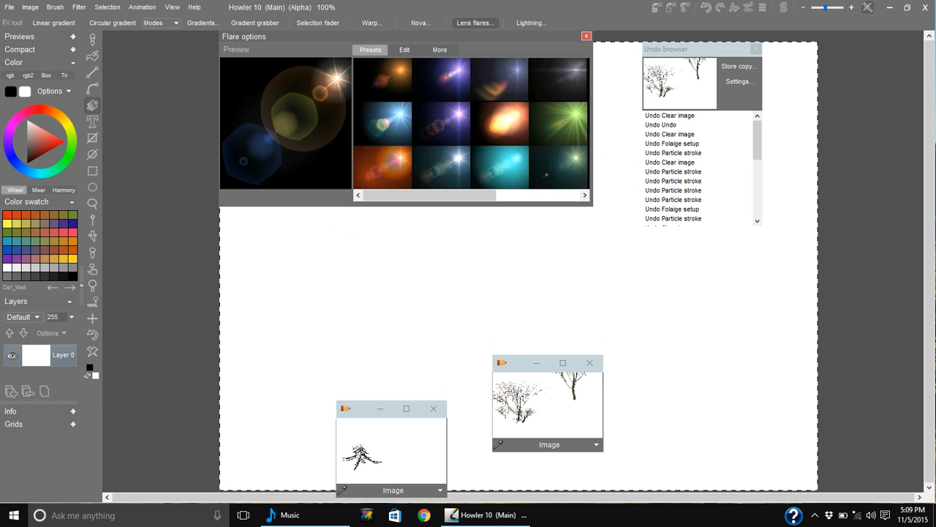
pyautogui.click(440, 50)
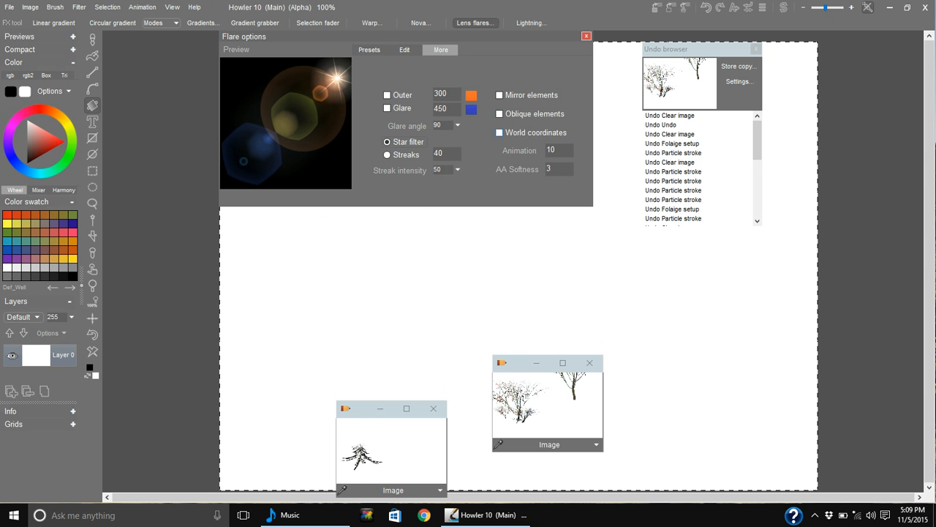
pyautogui.click(369, 50)
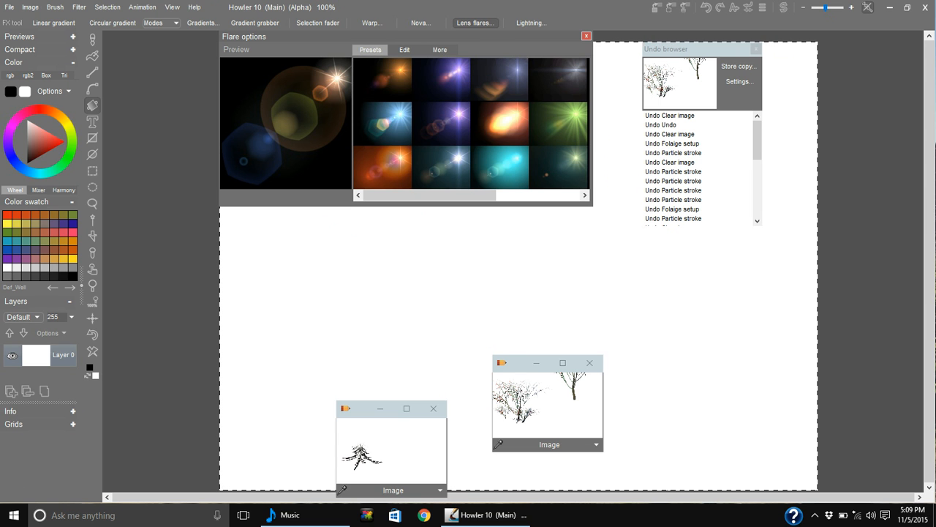
pyautogui.click(540, 195)
pyautogui.click(504, 167)
pyautogui.click(561, 167)
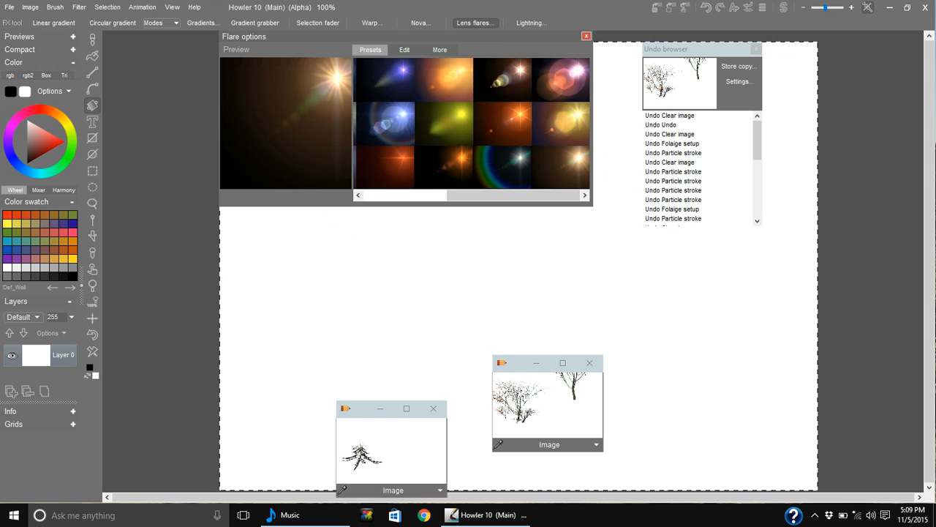
pyautogui.click(586, 36)
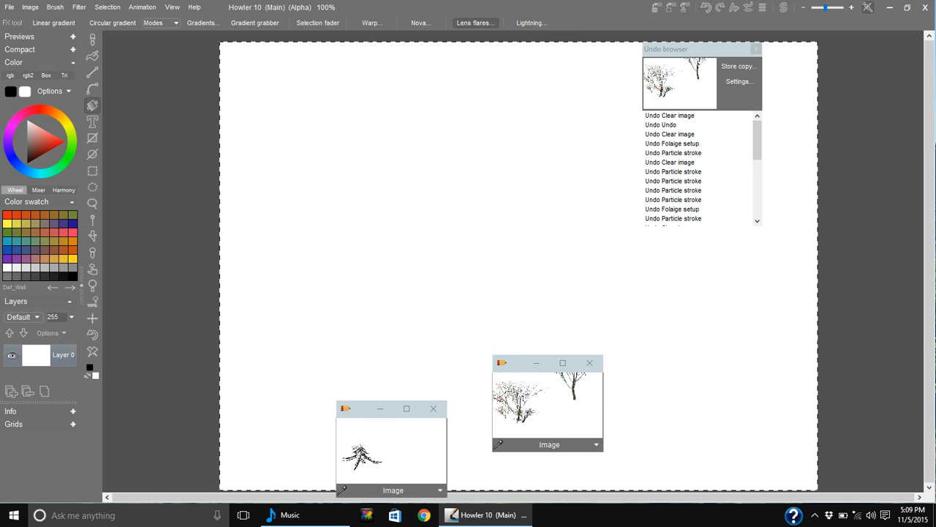
# Clear the selection around the canvas
pyautogui.click(108, 7)
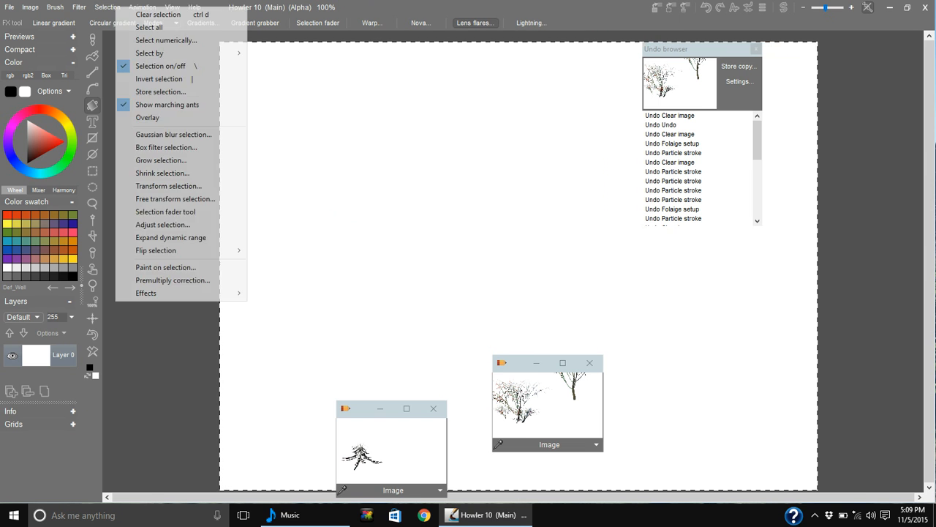
pyautogui.click(158, 14)
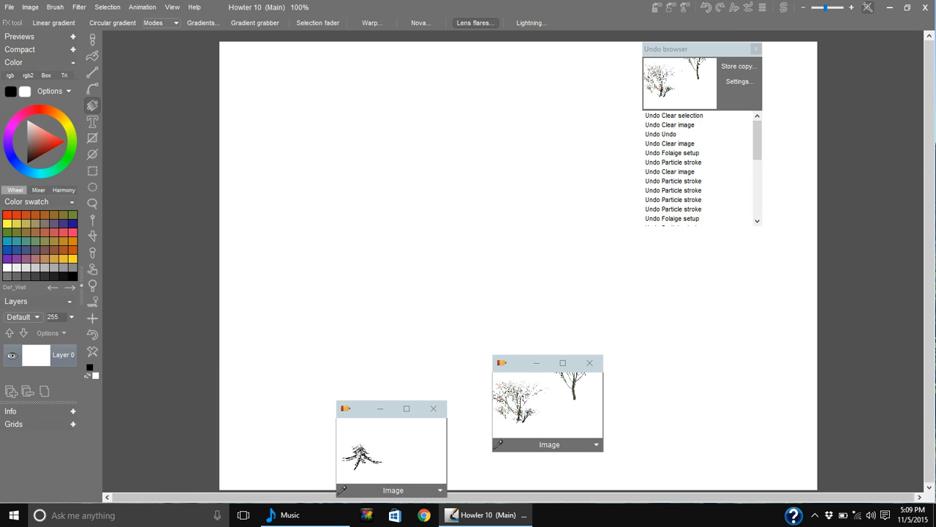
pyautogui.click(814, 515)
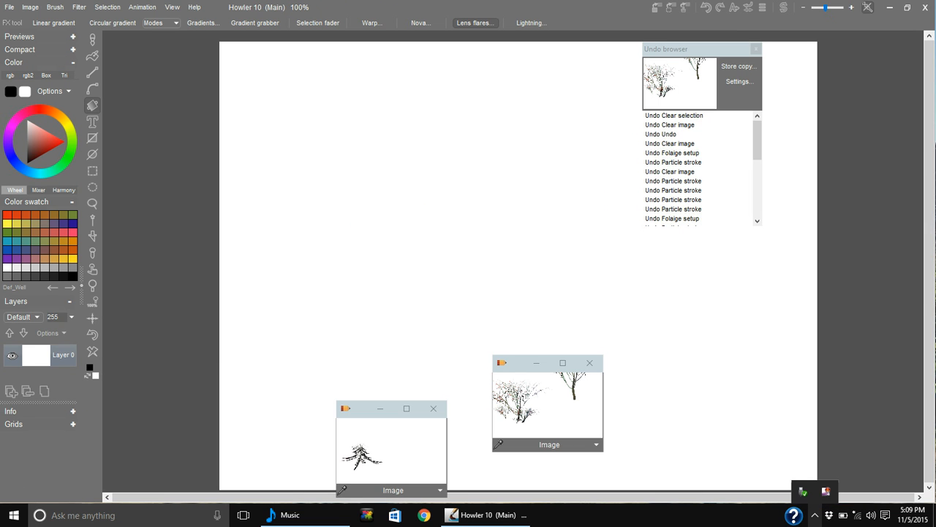
pyautogui.rightClick(825, 491)
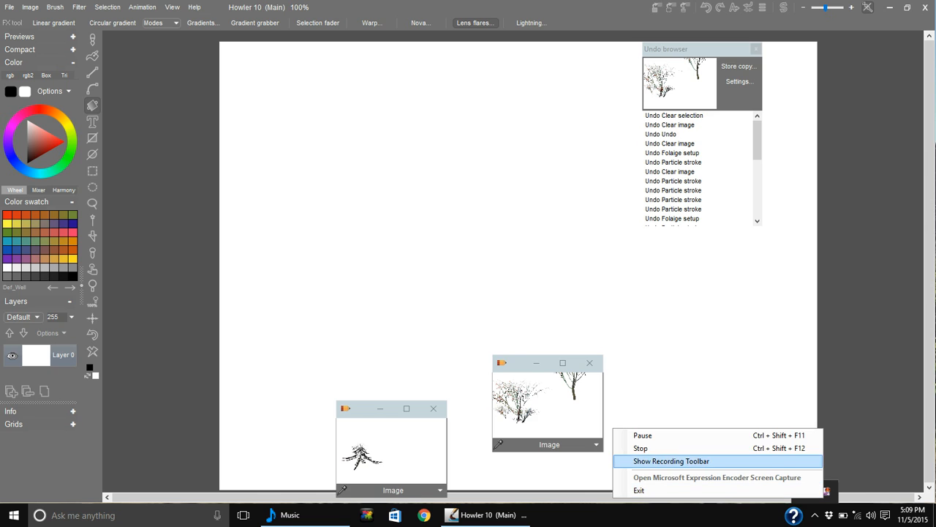